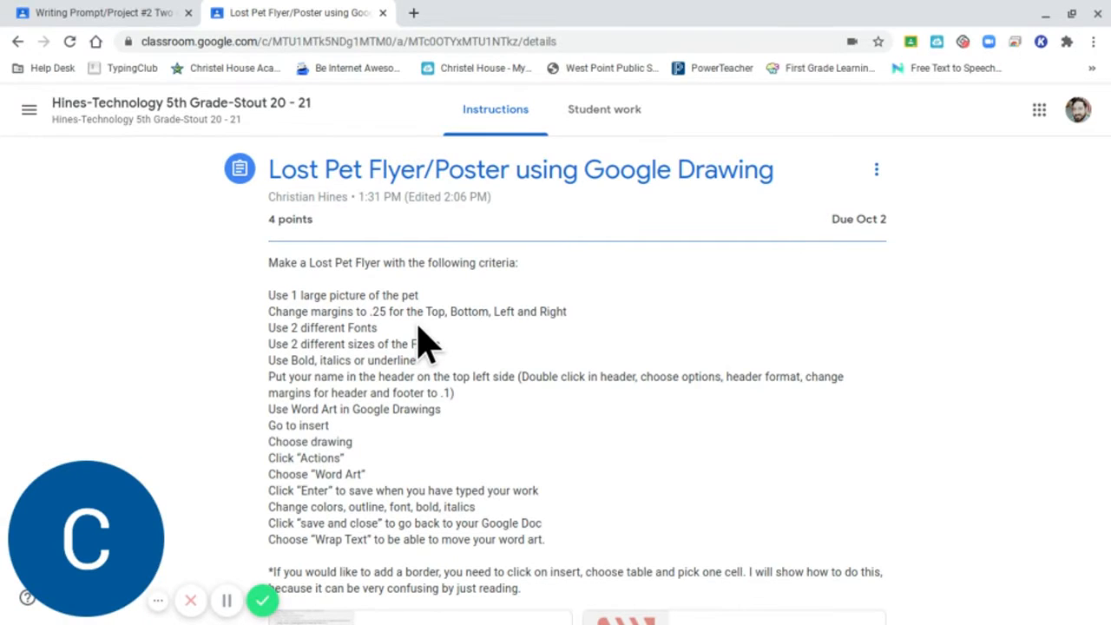
# Read the Lost Pet Flyer assignment's criteria and look over its attachments in the teacher's classroom view.
pyautogui.click(404, 432)
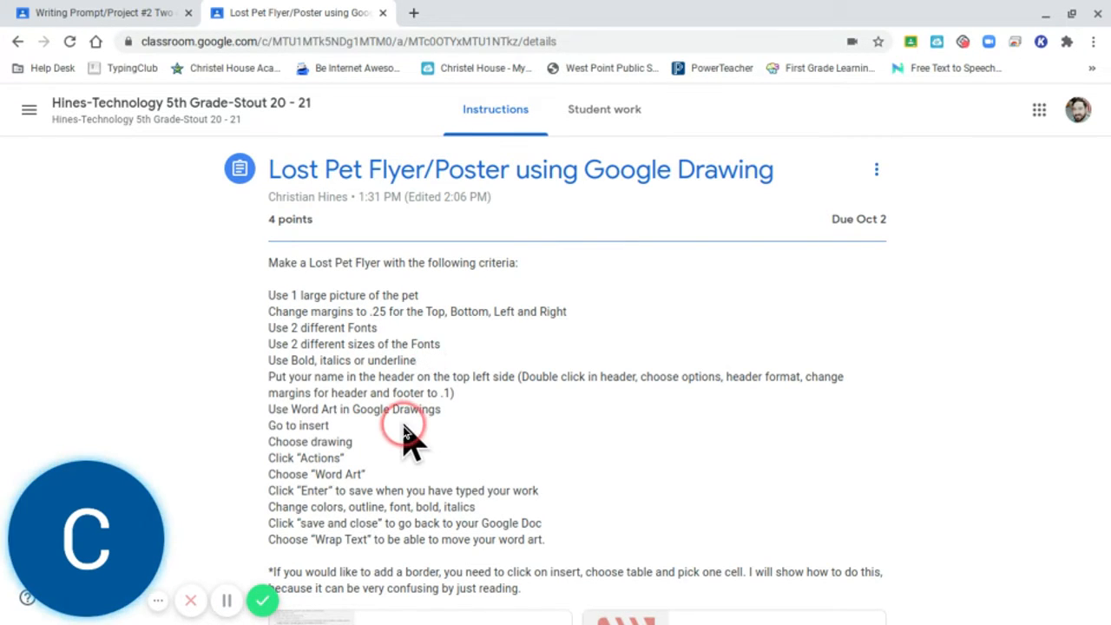
pyautogui.scroll(-2, 405, 446)
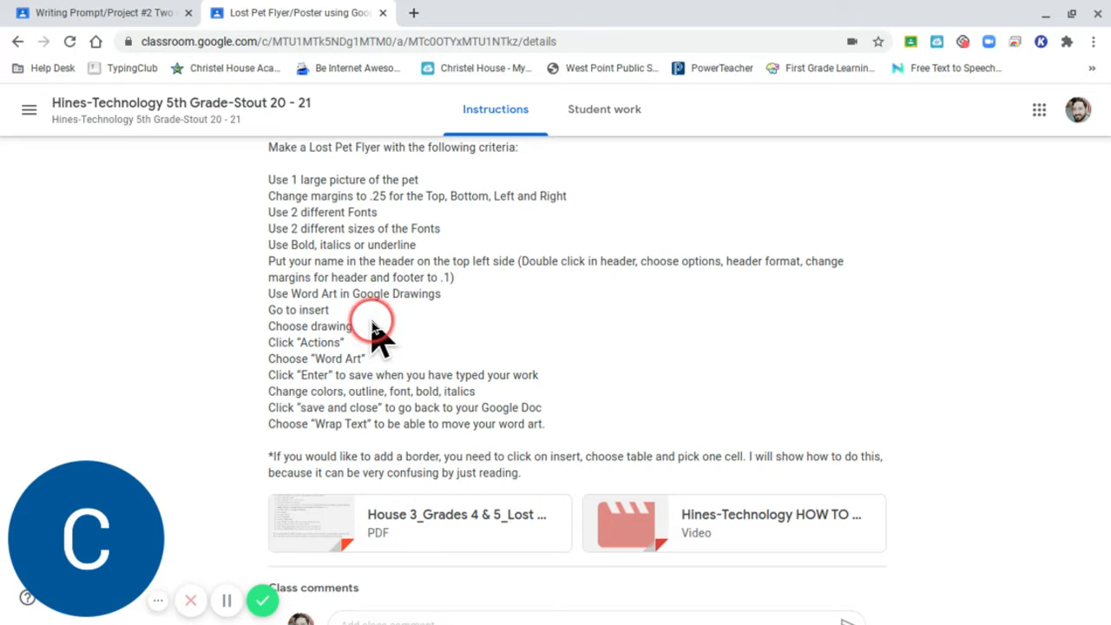
pyautogui.scroll(2, 382, 343)
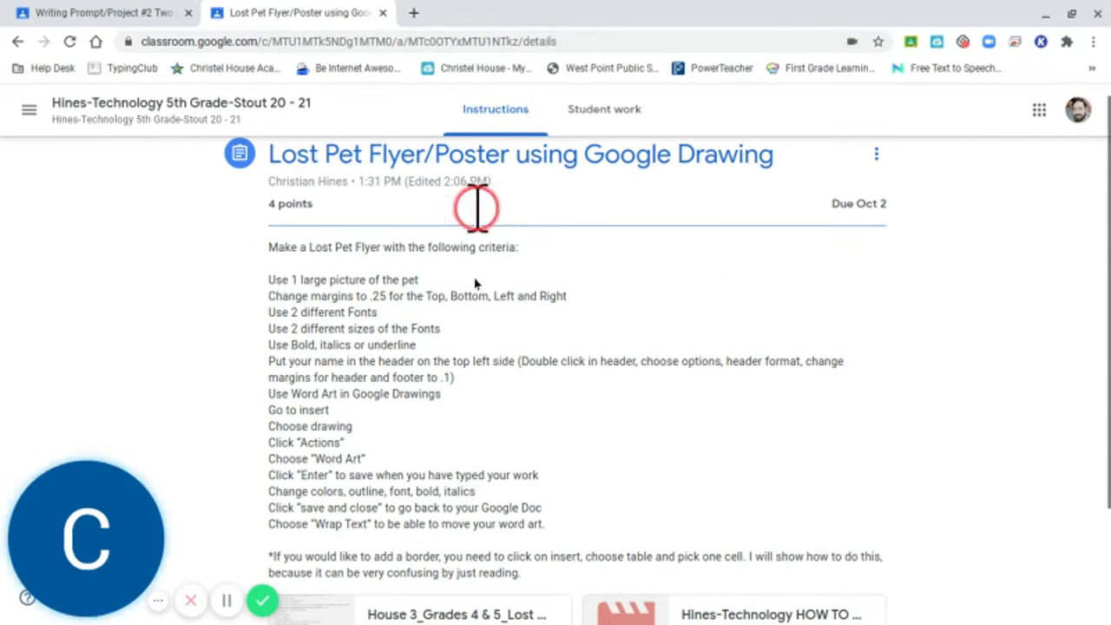
pyautogui.scroll(-2, 471, 206)
pyautogui.scroll(-1, 473, 315)
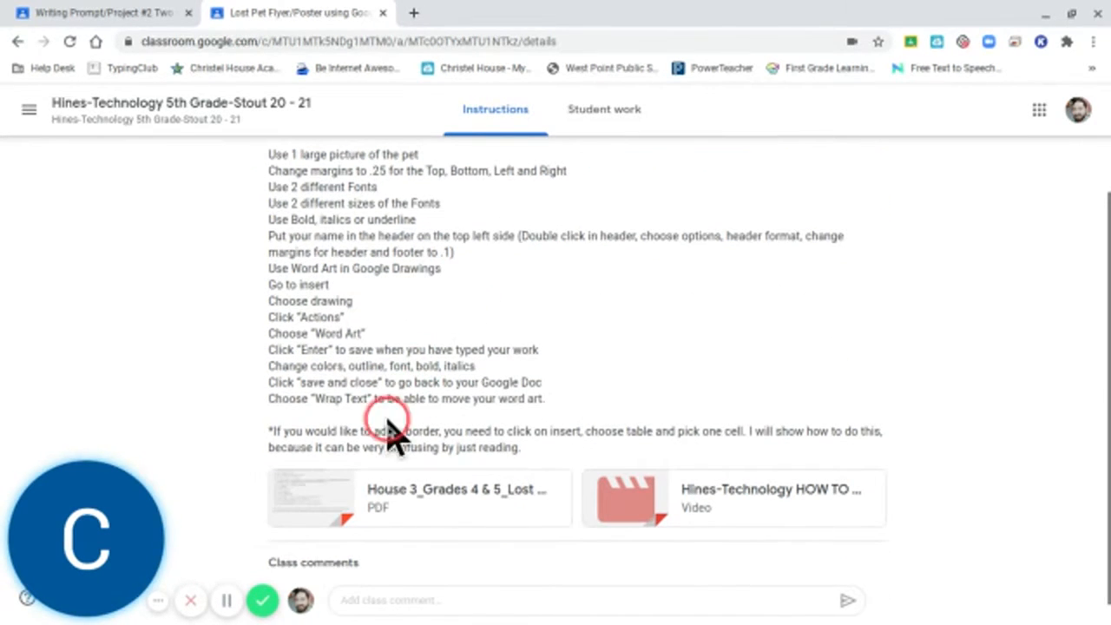
# Switch to the student's browser window, review the assignment page and open the House 3_Grades 4 & 5_Lost Pet Flyer Project PDF.
pyautogui.moveTo(391, 620)
pyautogui.click(446, 606)
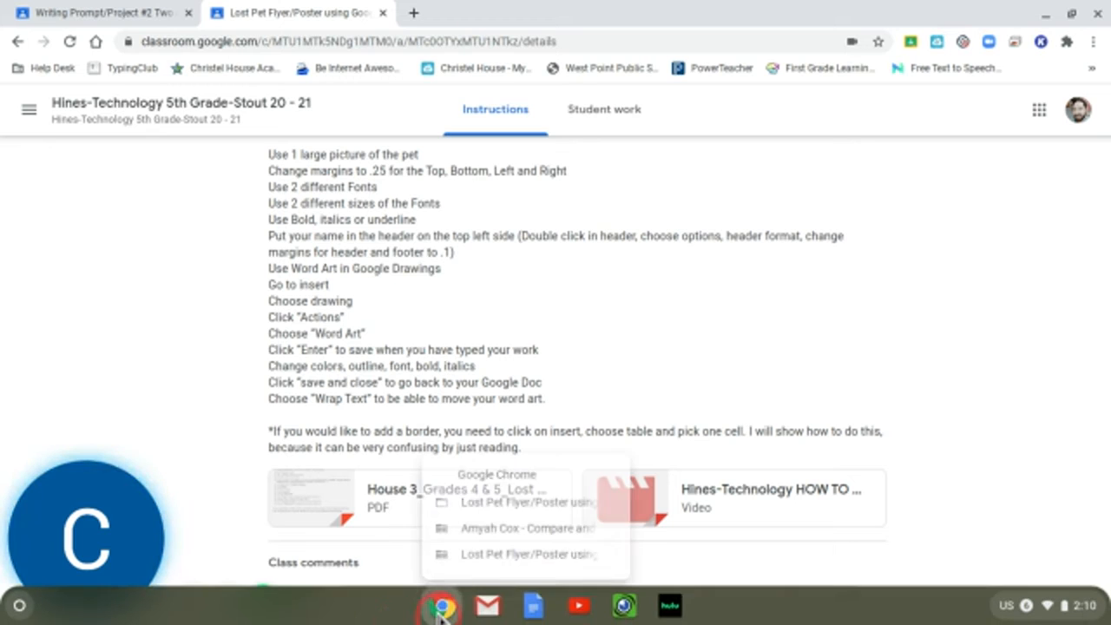
pyautogui.click(489, 556)
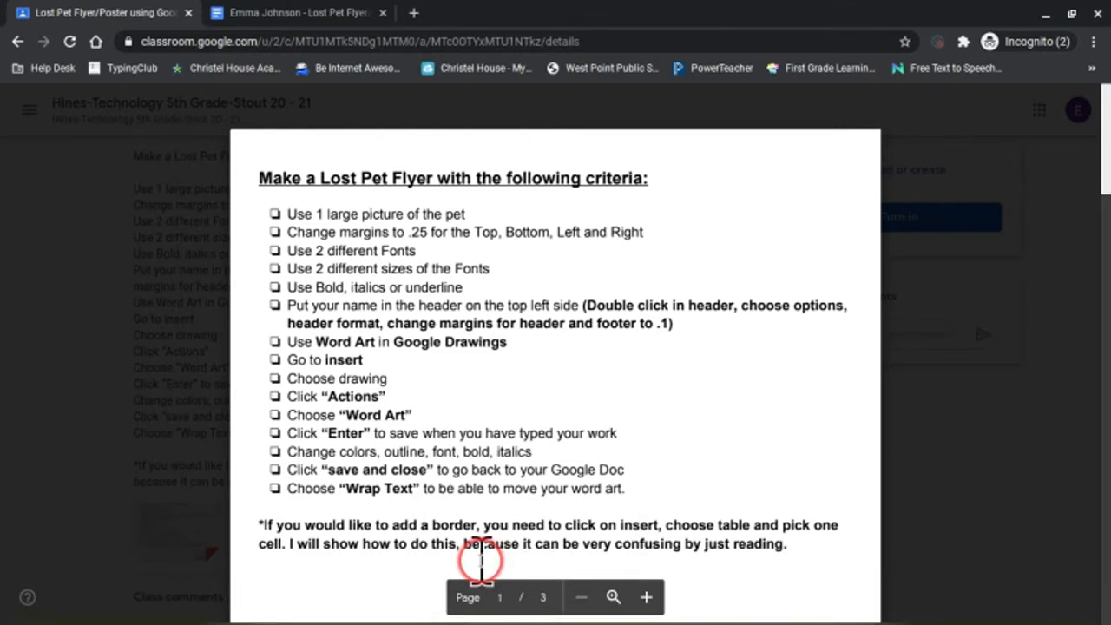
pyautogui.click(26, 109)
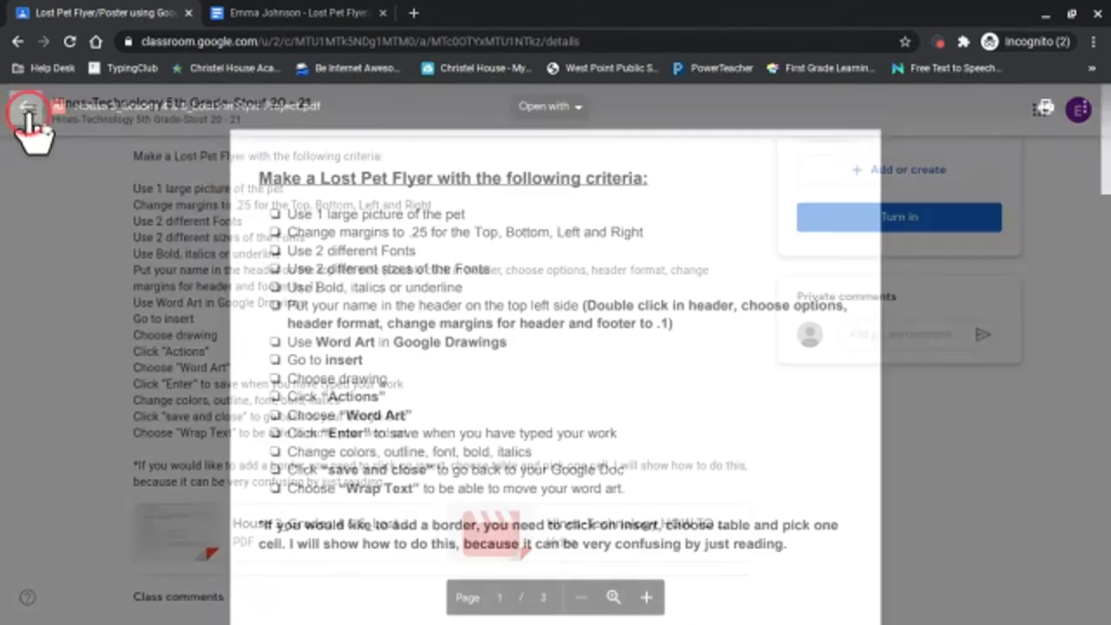
pyautogui.scroll(2, 400, 277)
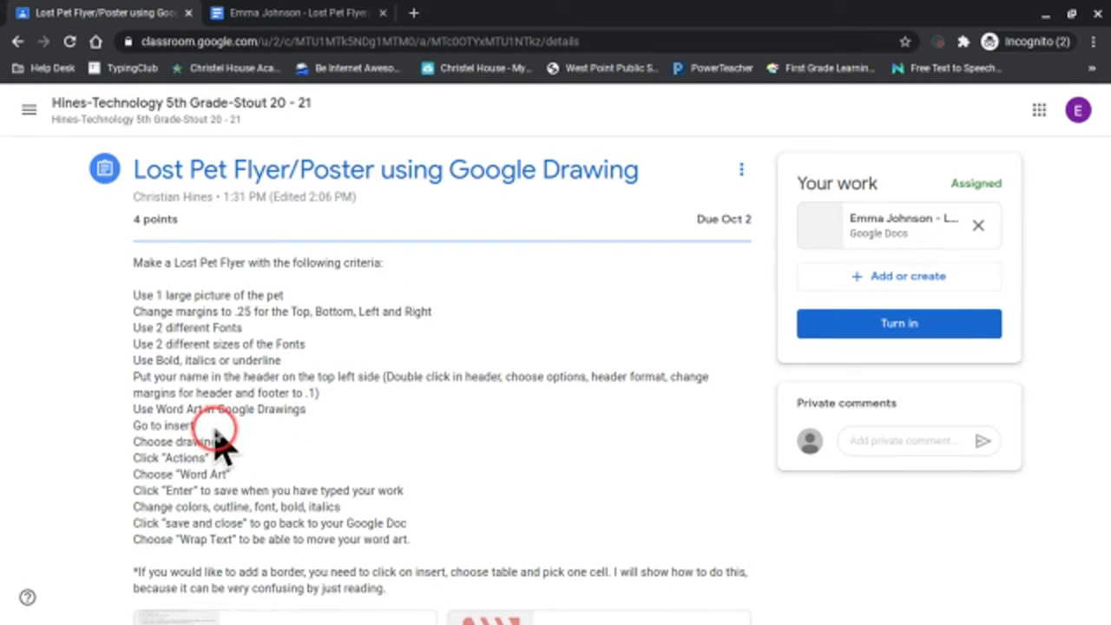
pyautogui.scroll(-2, 248, 459)
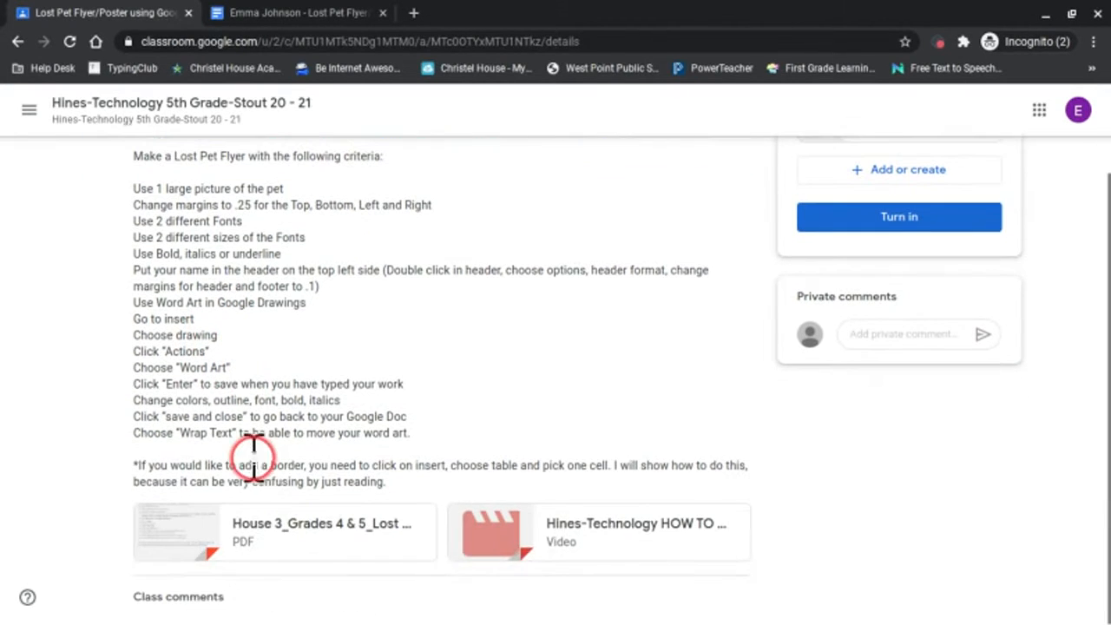
pyautogui.click(282, 525)
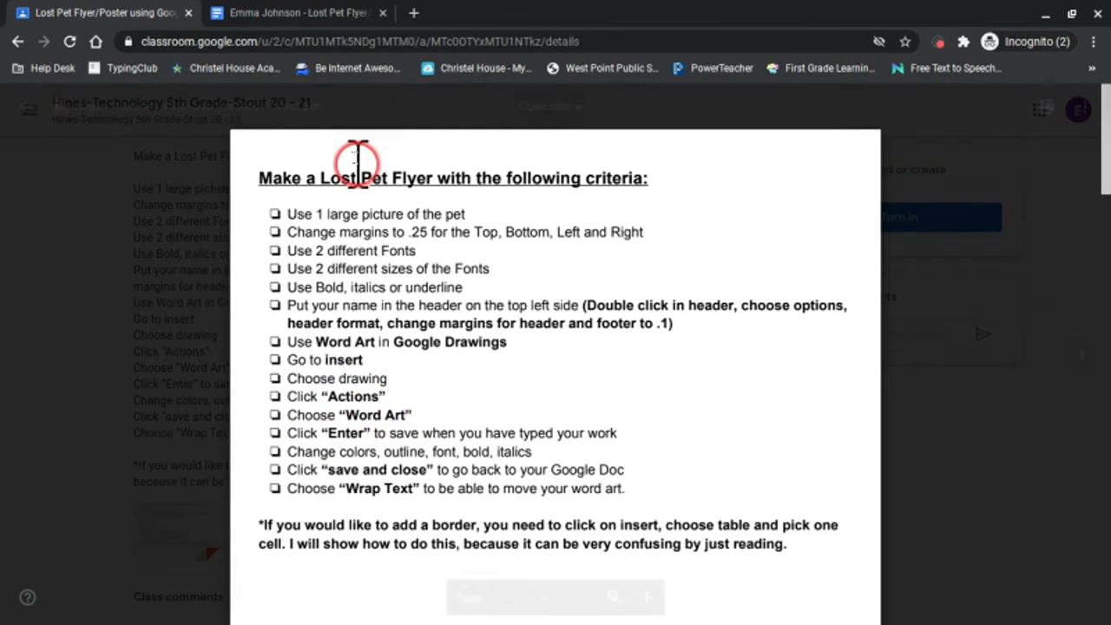
# Start a new drawing in the student's flyer document and check the project PDF's criteria for the drawing steps.
pyautogui.click(321, 12)
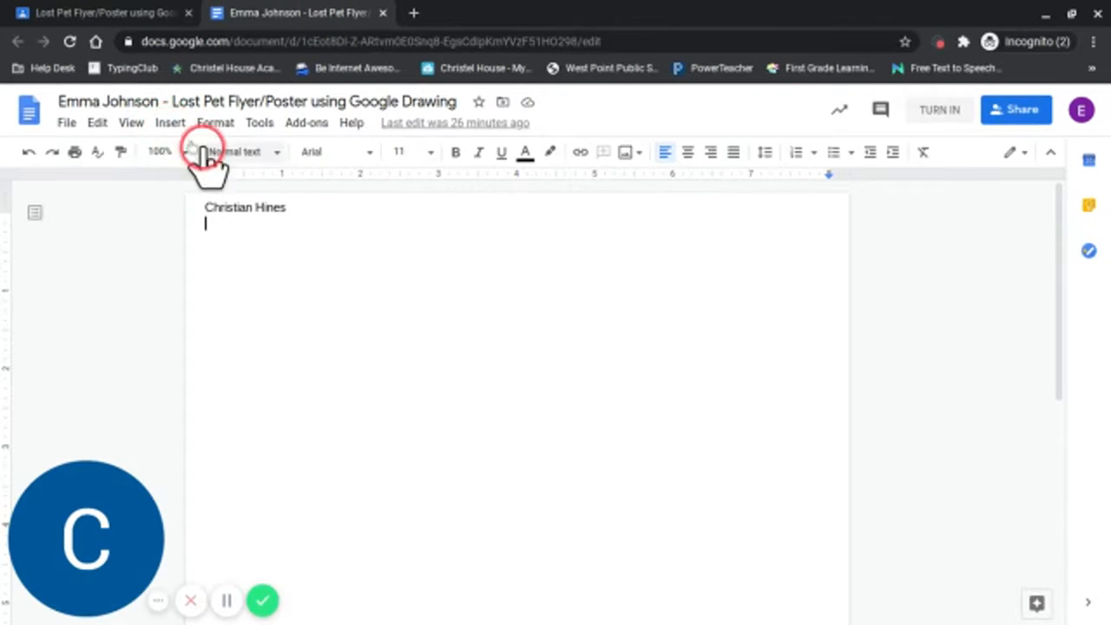
pyautogui.click(171, 124)
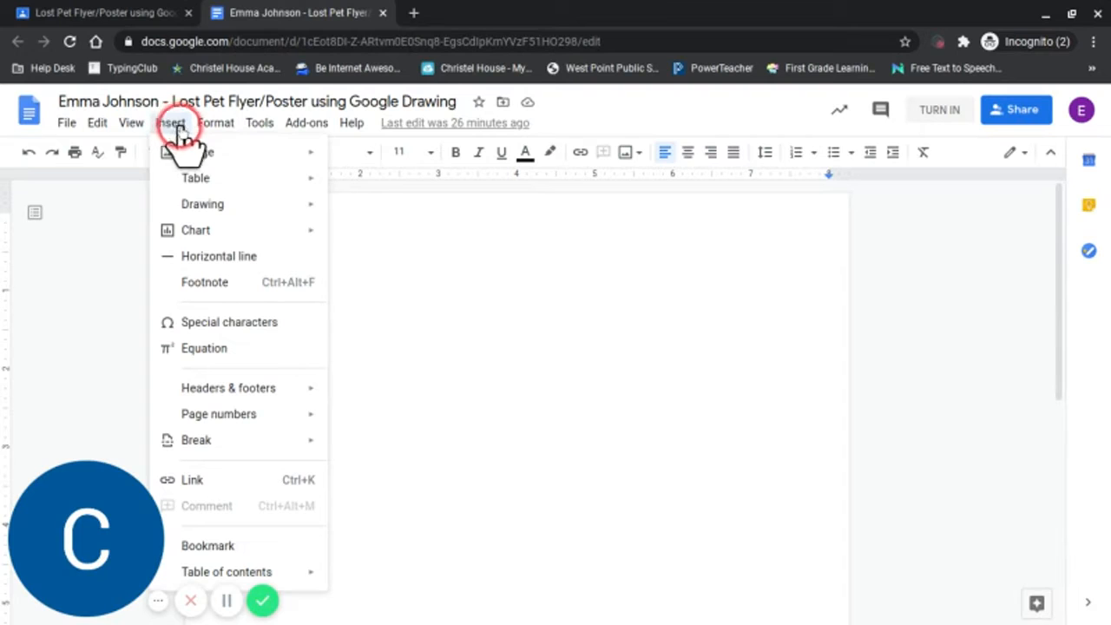
pyautogui.moveTo(214, 208)
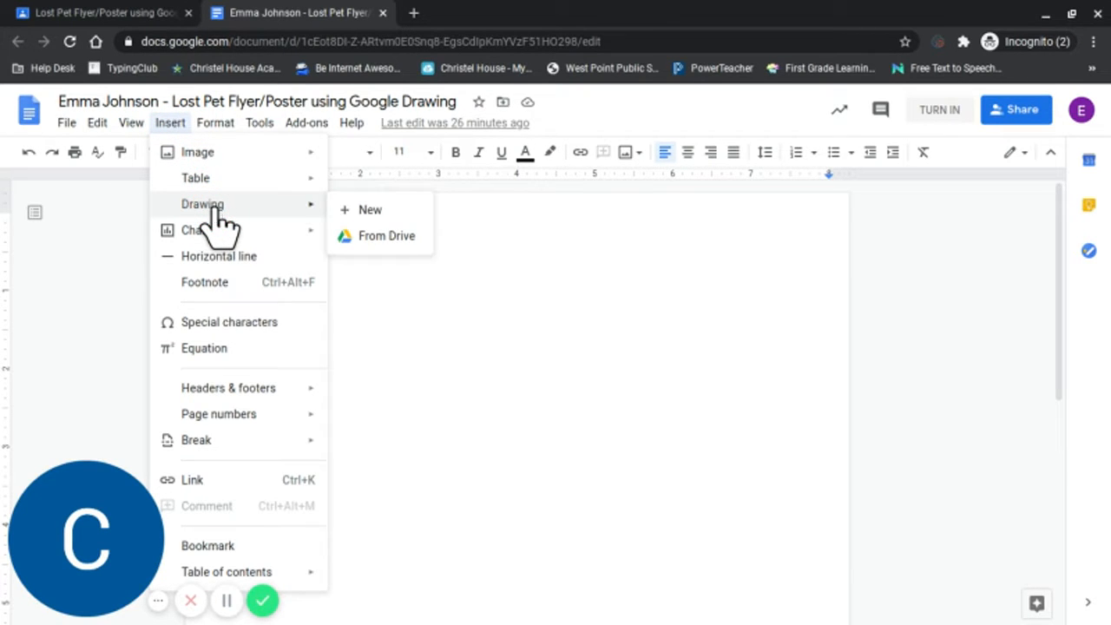
pyautogui.click(350, 210)
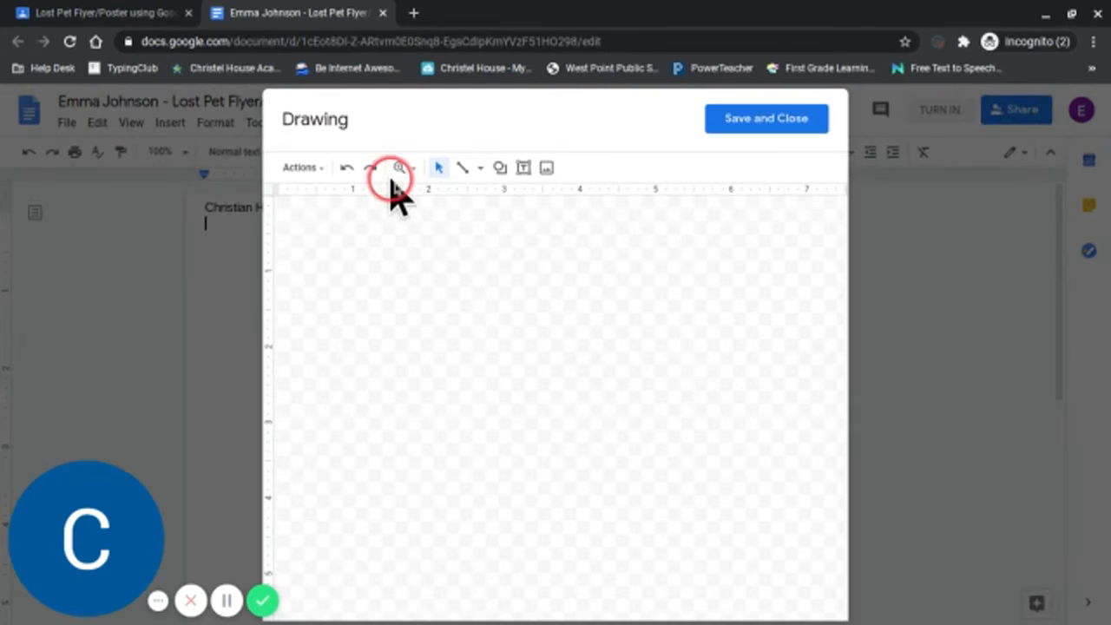
pyautogui.click(124, 19)
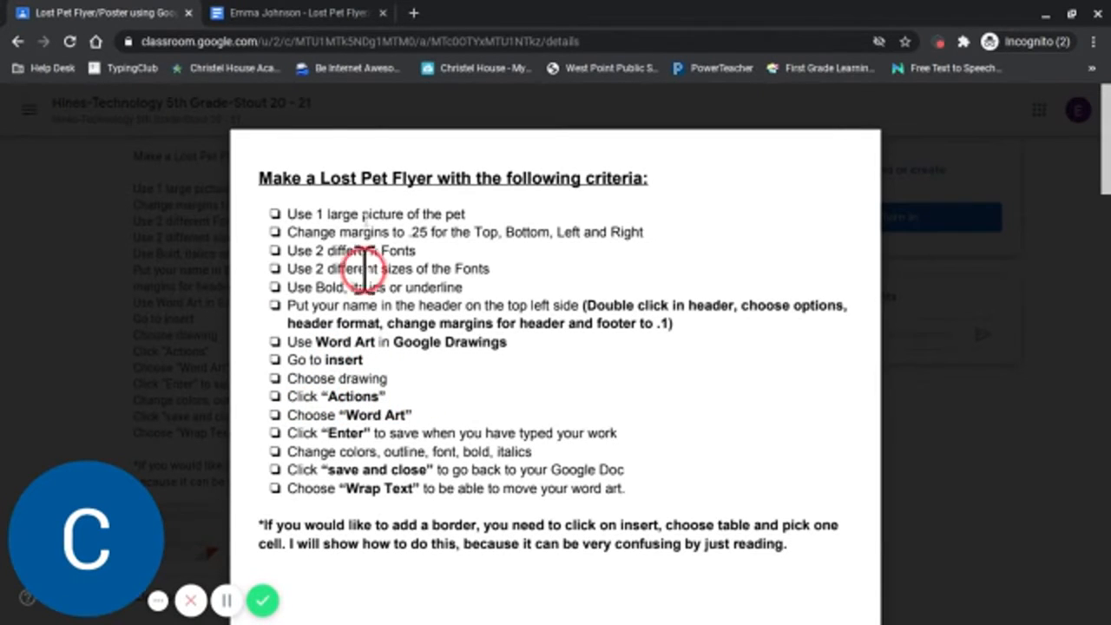
pyautogui.click(308, 13)
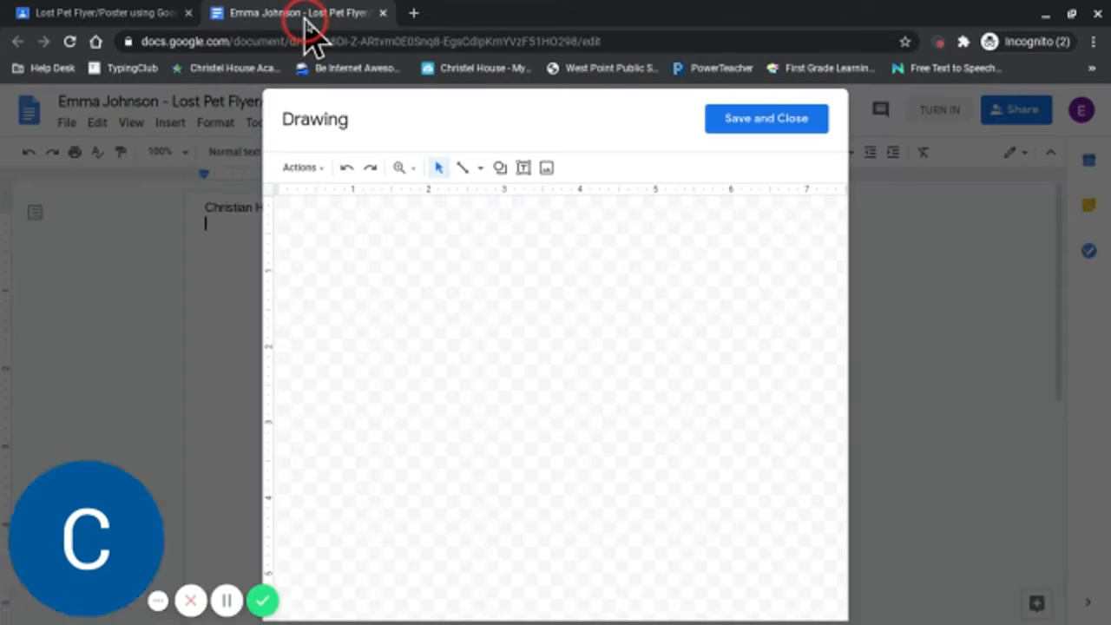
# Start a Word art object in the empty drawing and ready its text box for input.
pyautogui.click(305, 167)
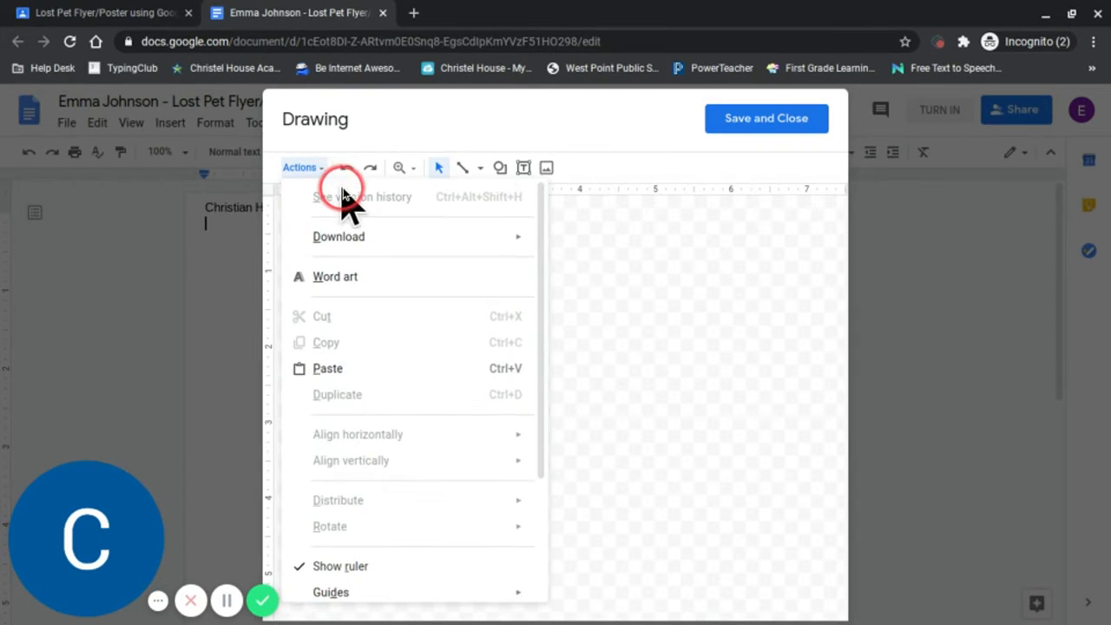
pyautogui.click(340, 277)
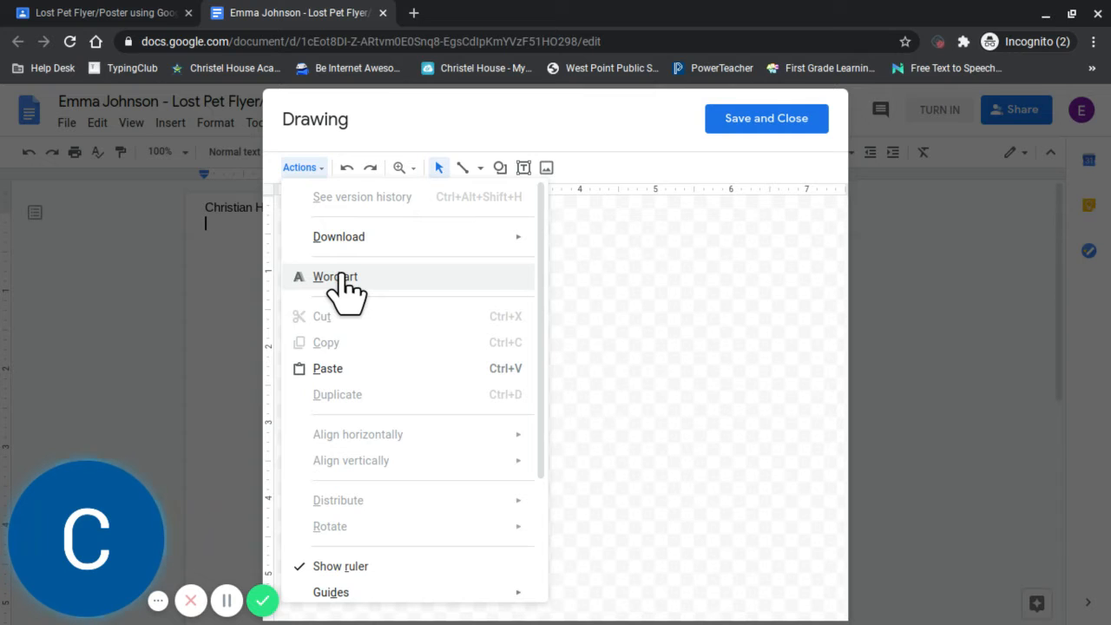
pyautogui.click(341, 278)
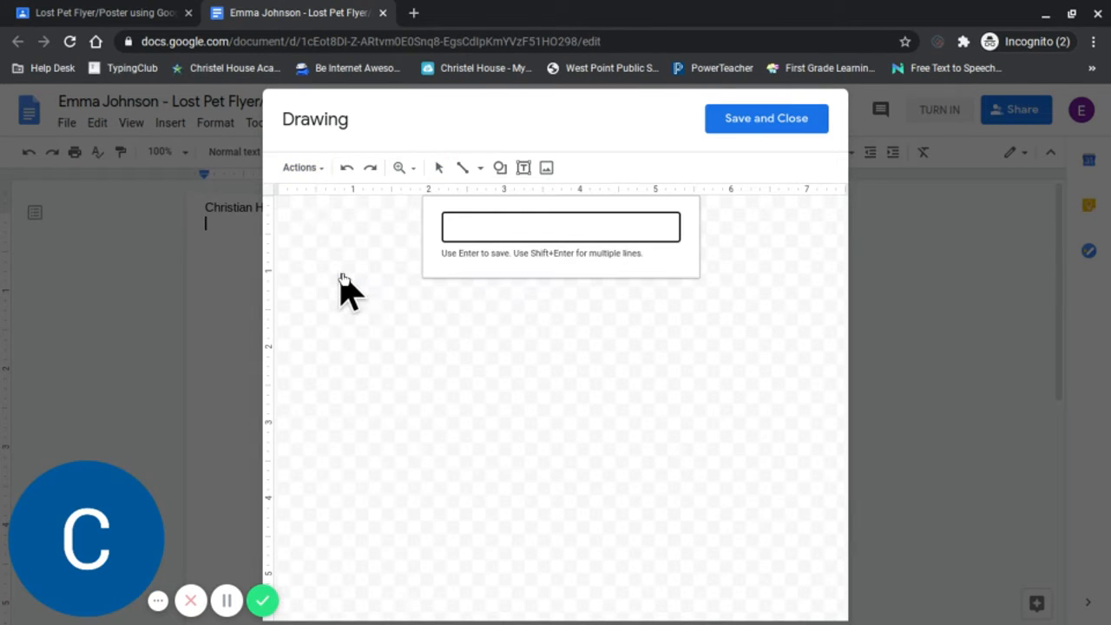
pyautogui.click(474, 229)
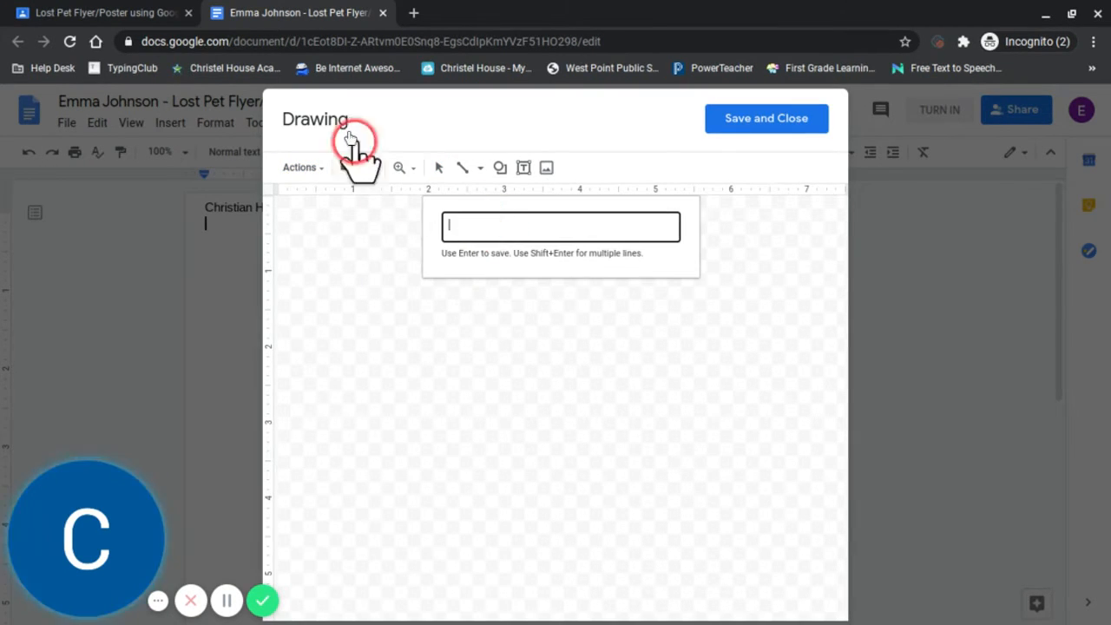
# Examine the heading of the sample flyer on page 2 of the project PDF, and return to the drawing.
pyautogui.click(126, 20)
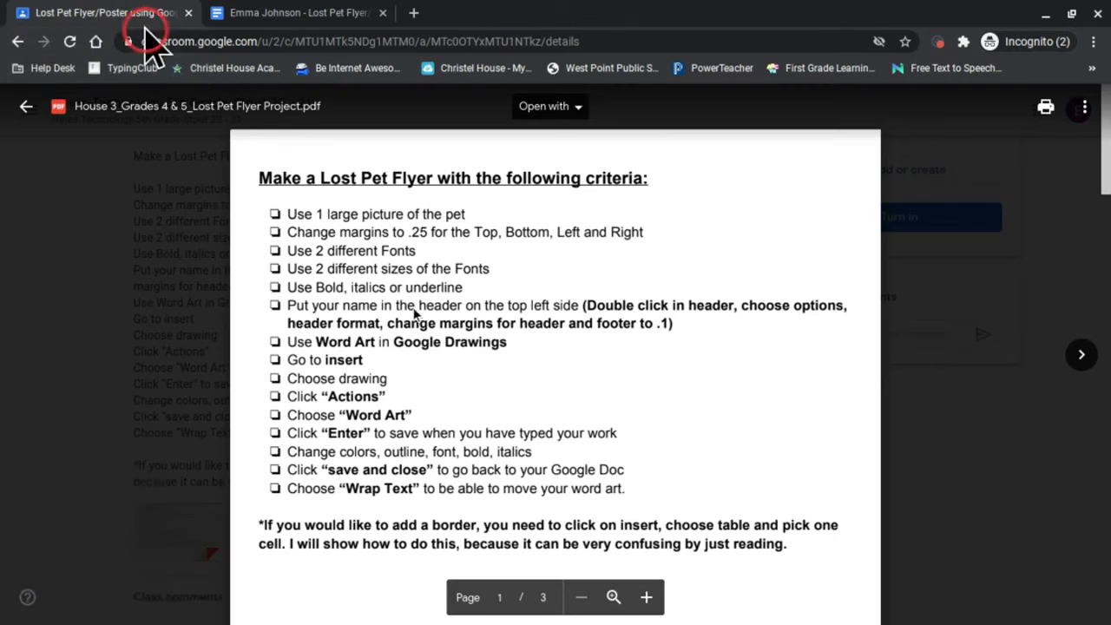
pyautogui.scroll(-10, 523, 342)
pyautogui.scroll(-2, 523, 344)
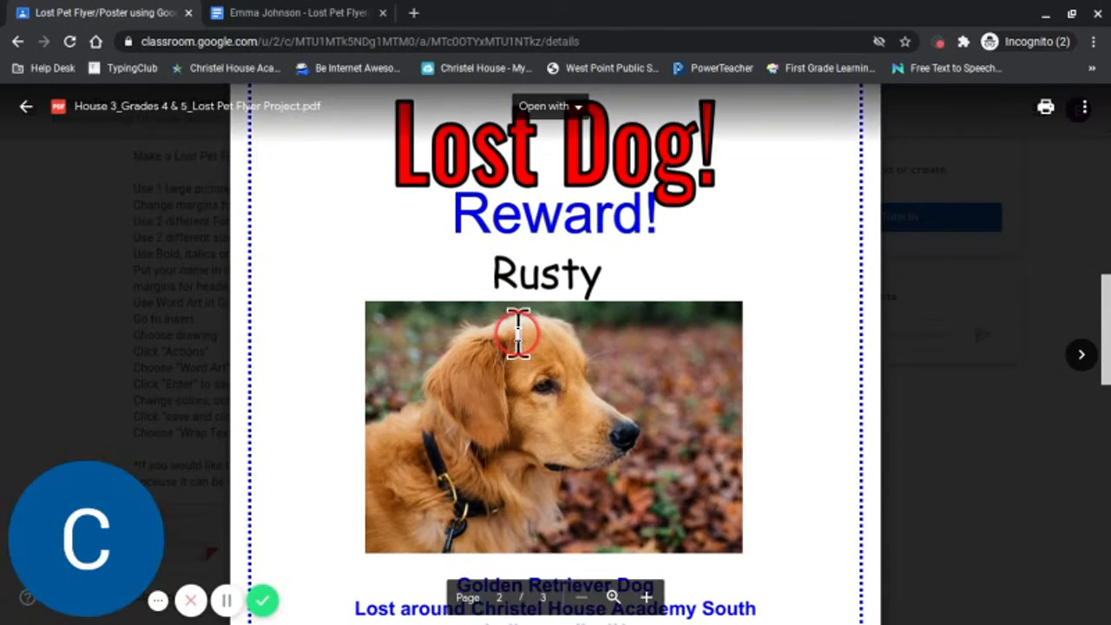
pyautogui.scroll(1, 486, 252)
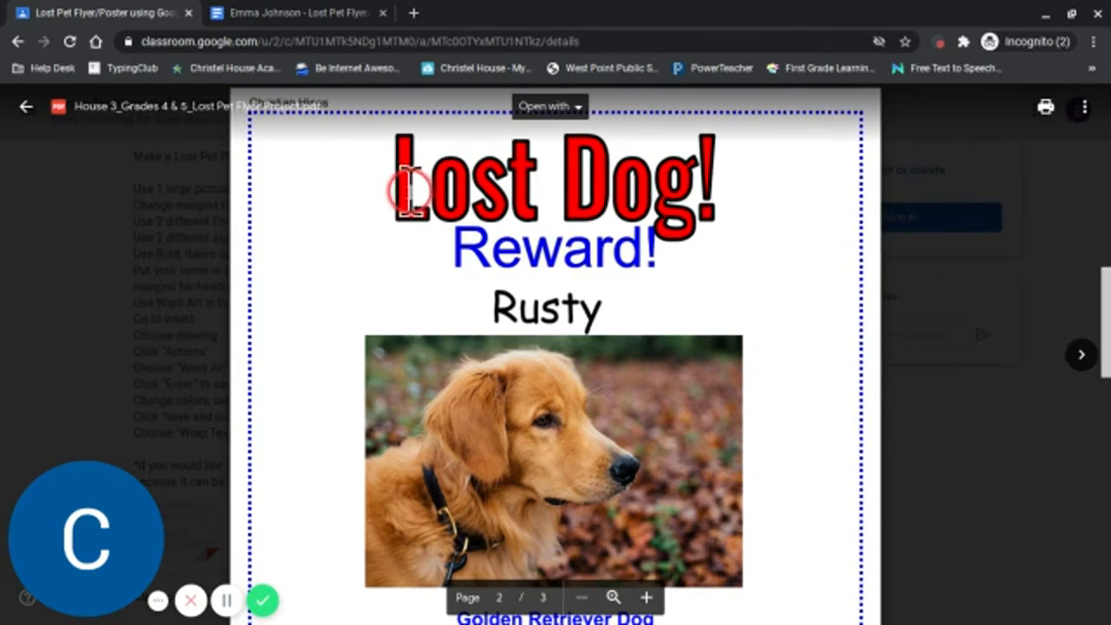
pyautogui.click(285, 12)
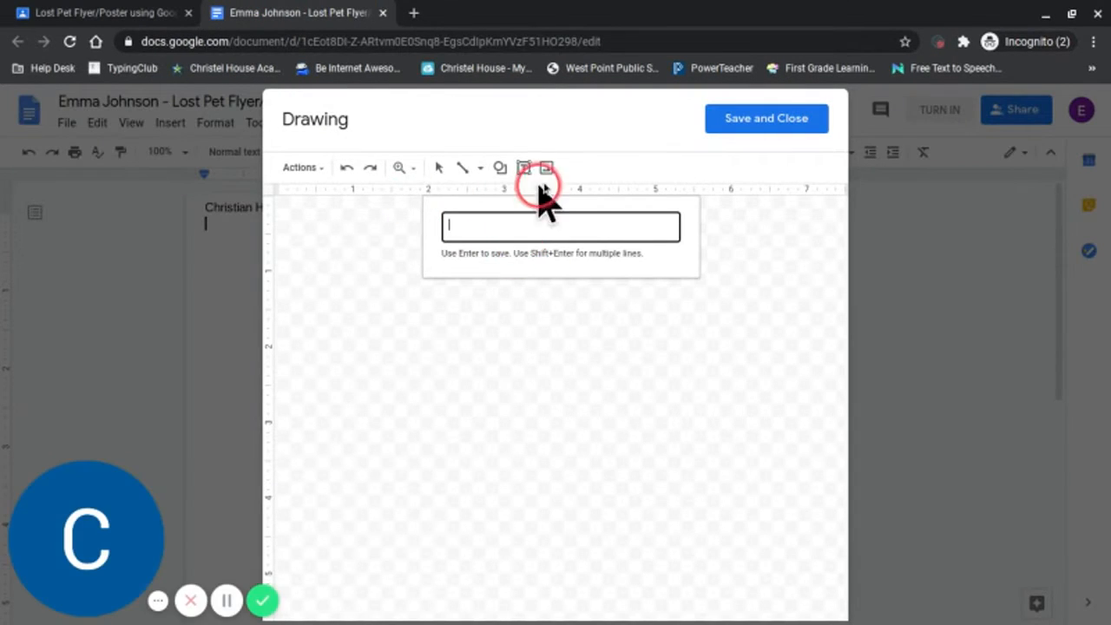
# Enter "Lost Dog!" as the word art text.
pyautogui.click(614, 137)
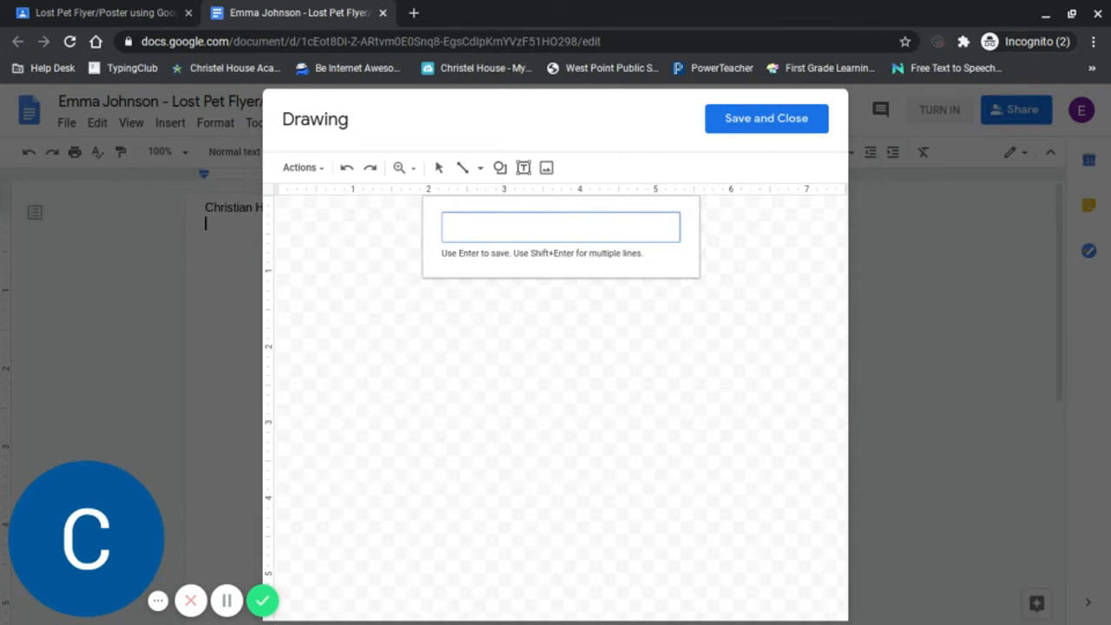
pyautogui.click(507, 225)
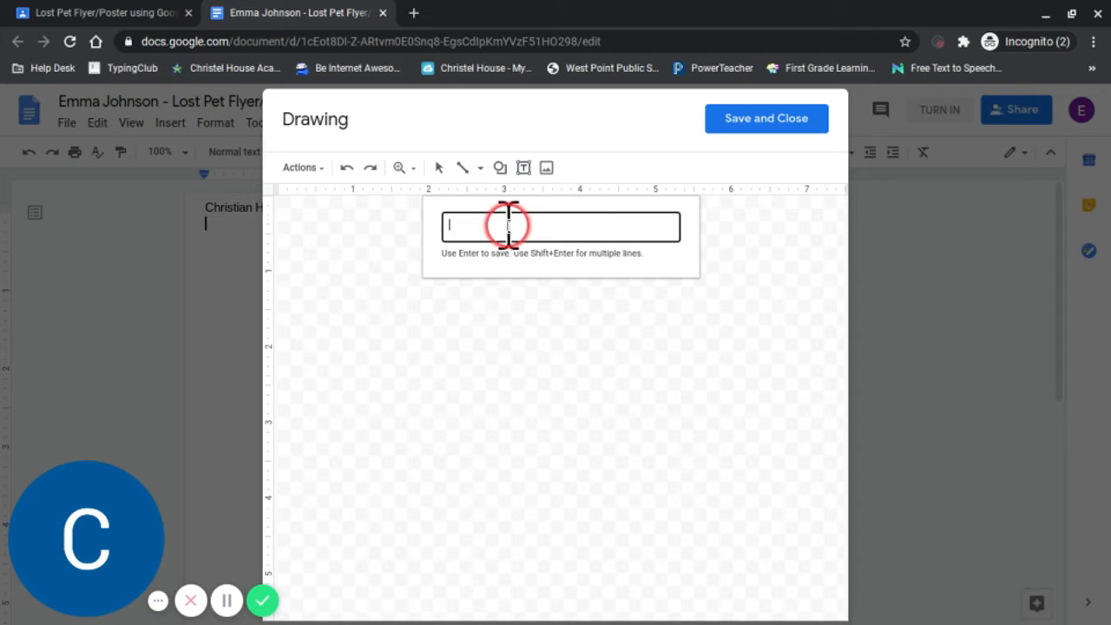
pyautogui.write('Lost Dog!')
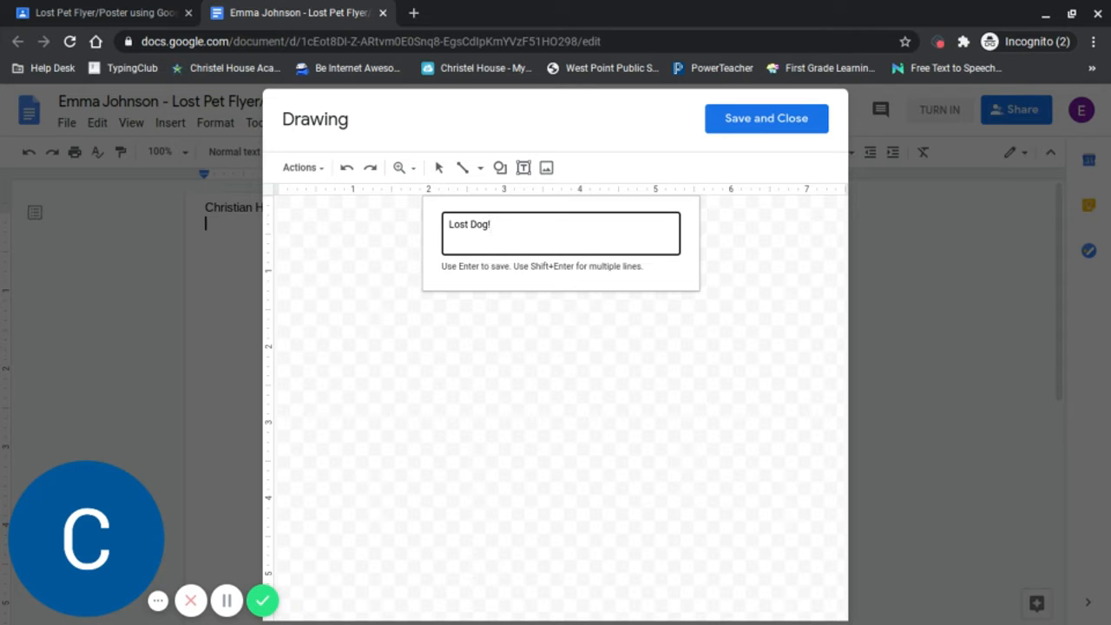
pyautogui.click(169, 597)
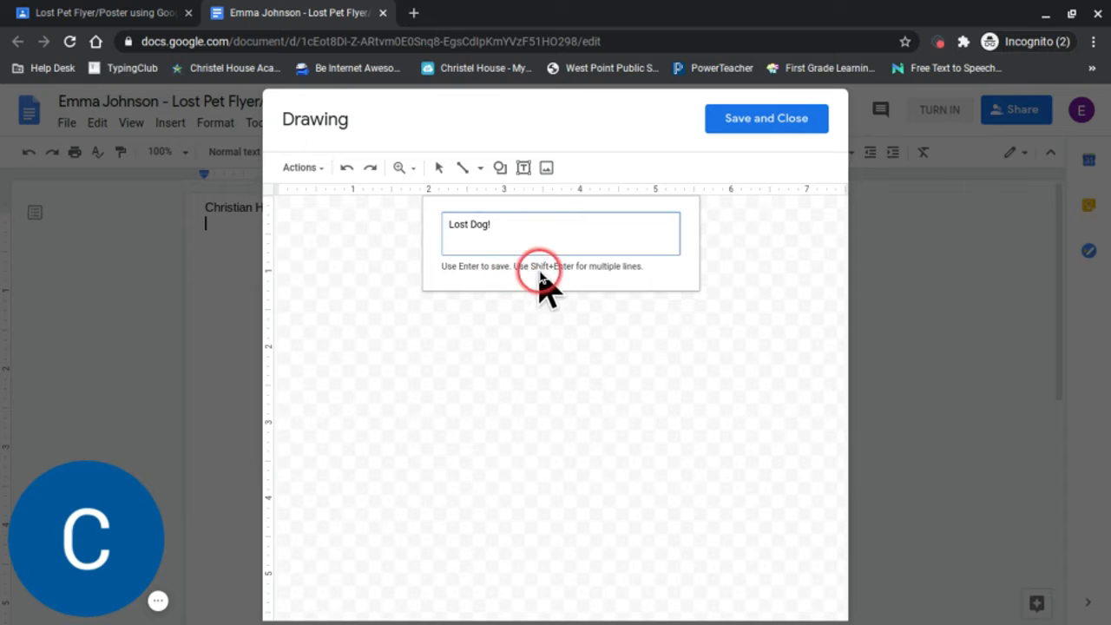
pyautogui.click(505, 224)
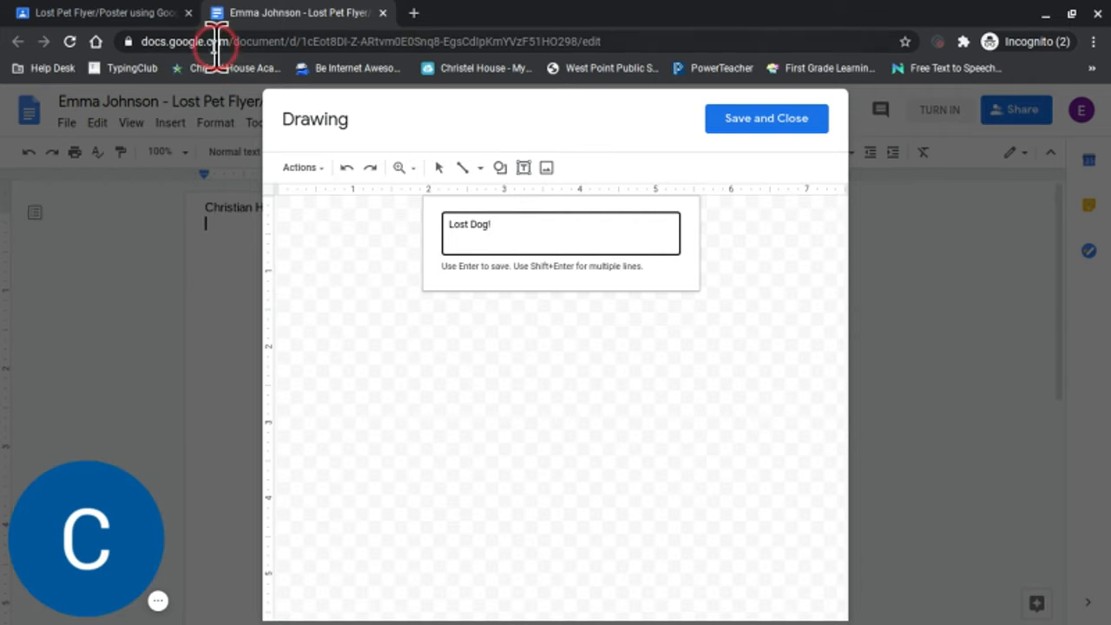
# Examine the sample flyer's picture, description and contact lines in the project PDF, and return to the drawing.
pyautogui.click(114, 13)
pyautogui.scroll(-2, 447, 351)
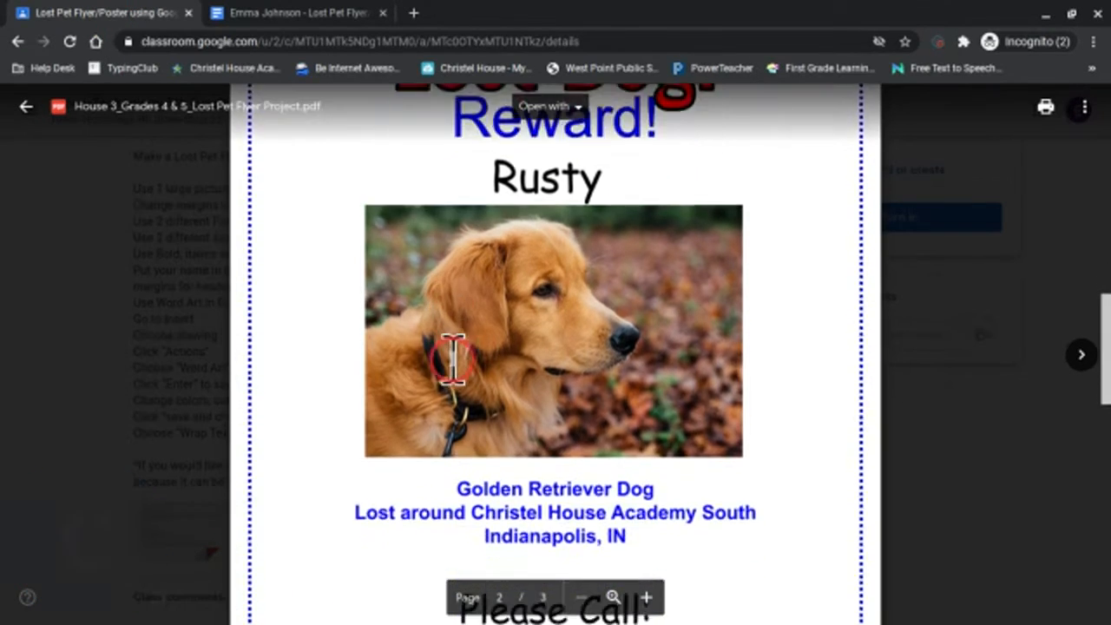
pyautogui.scroll(-2, 452, 359)
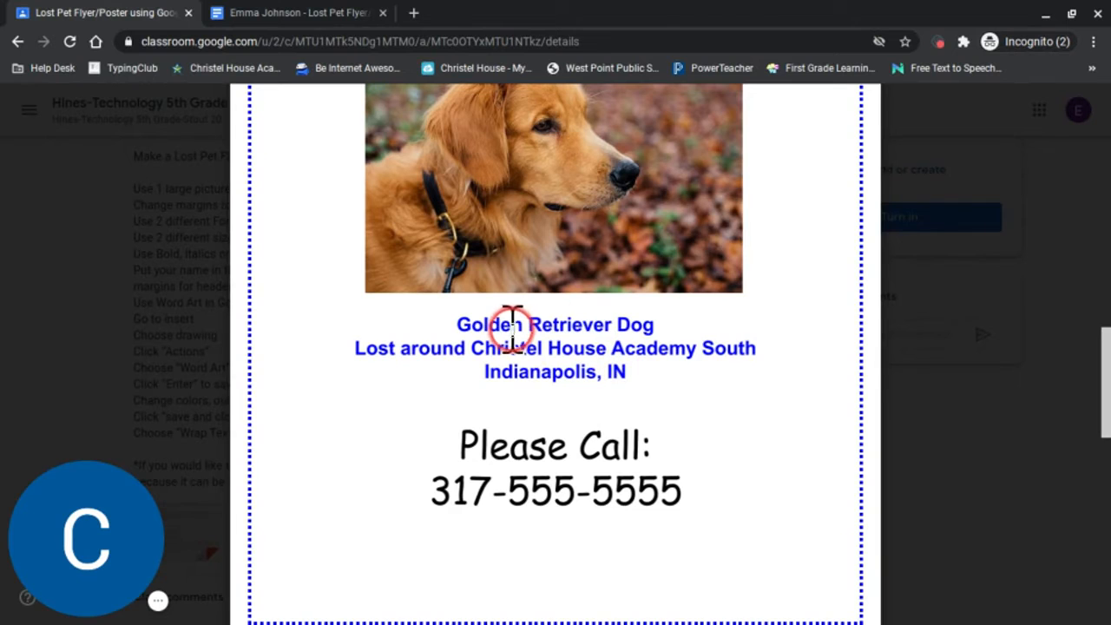
pyautogui.click(288, 14)
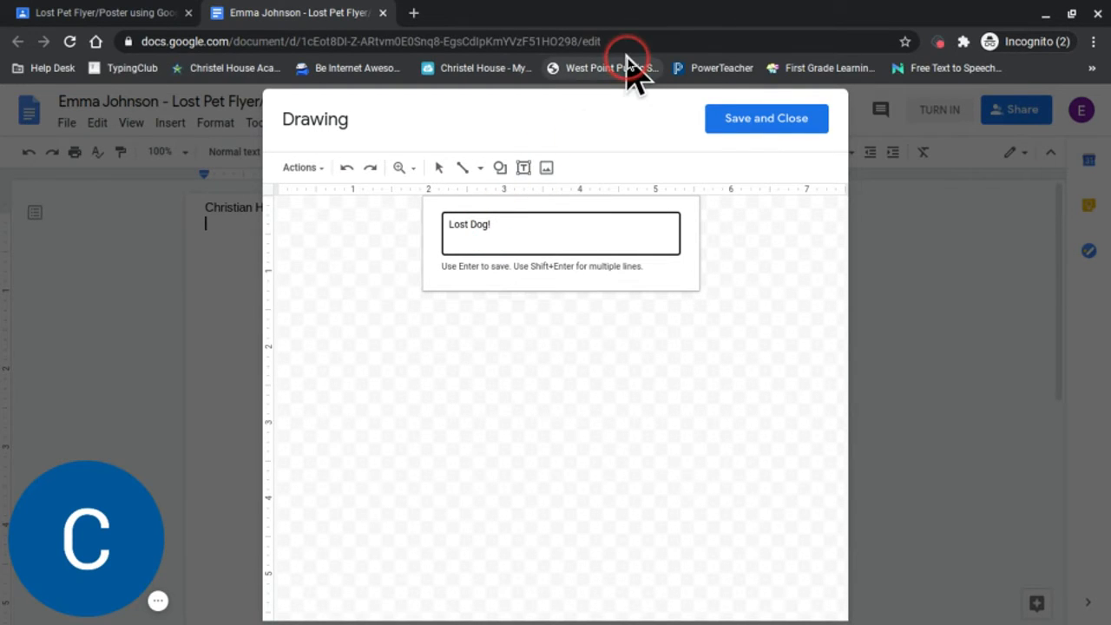
# Try an extra line break in the word art text, remove it, and place "Lost Dog!" on the drawing canvas.
pyautogui.hotkey('shift', 'Return')
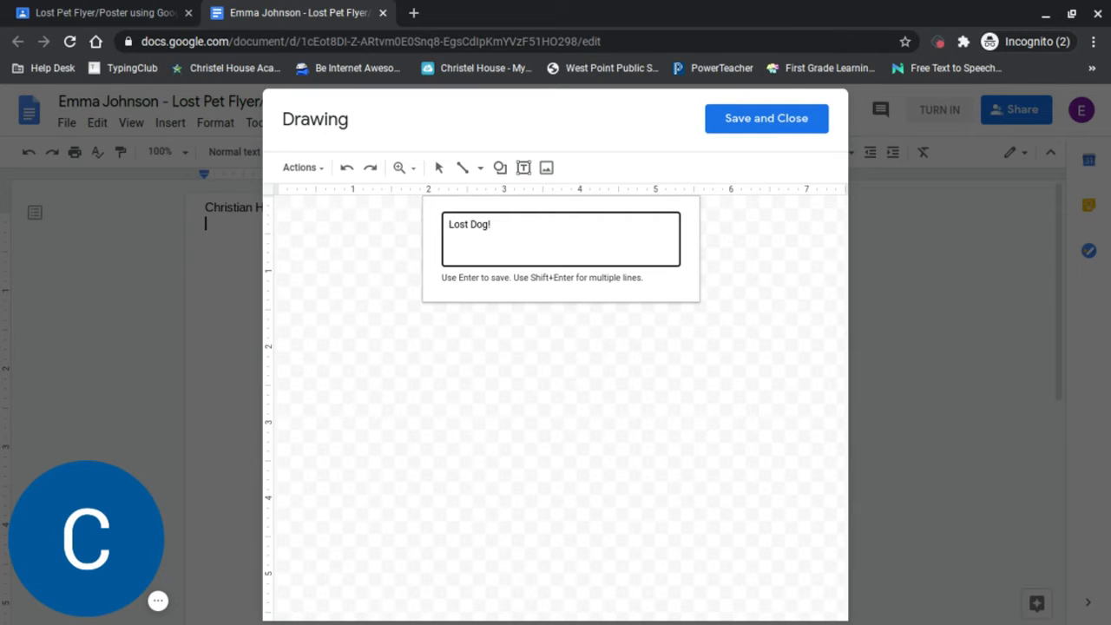
pyautogui.press('BackSpace')
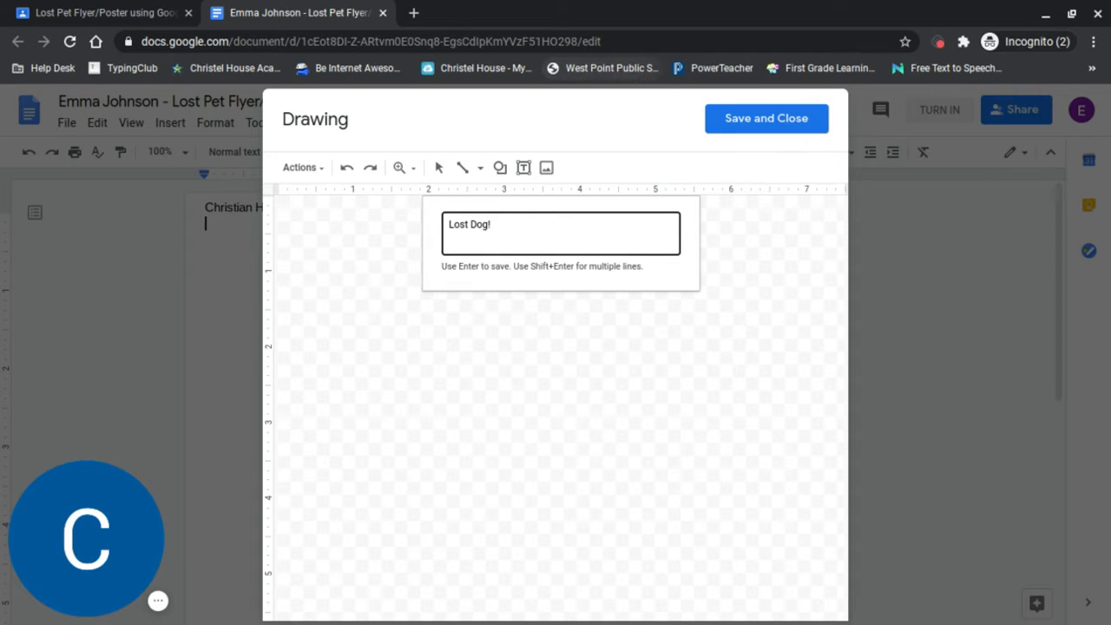
pyautogui.press('Return')
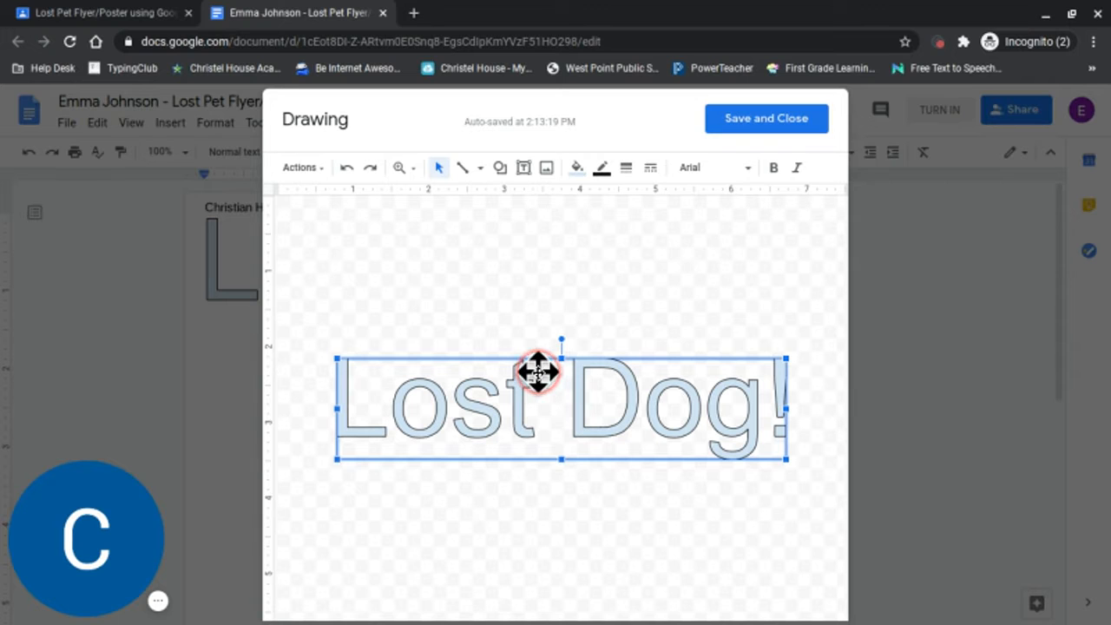
# Compare the heading styles of the sample dog and kitten flyers in the project PDF, and return to the drawing.
pyautogui.click(139, 12)
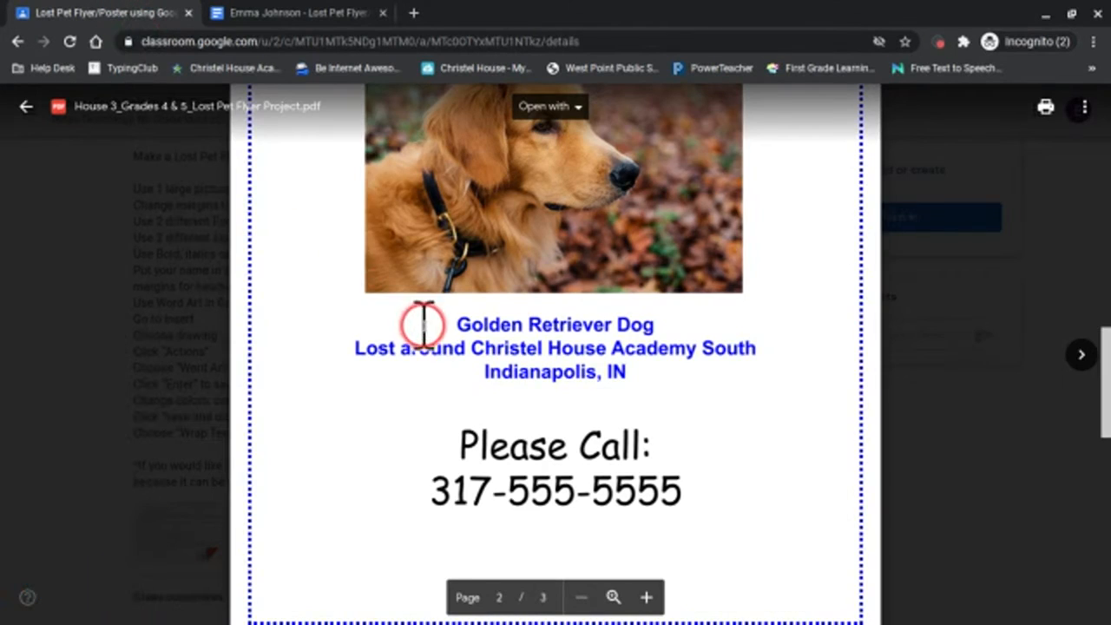
pyautogui.scroll(5, 423, 324)
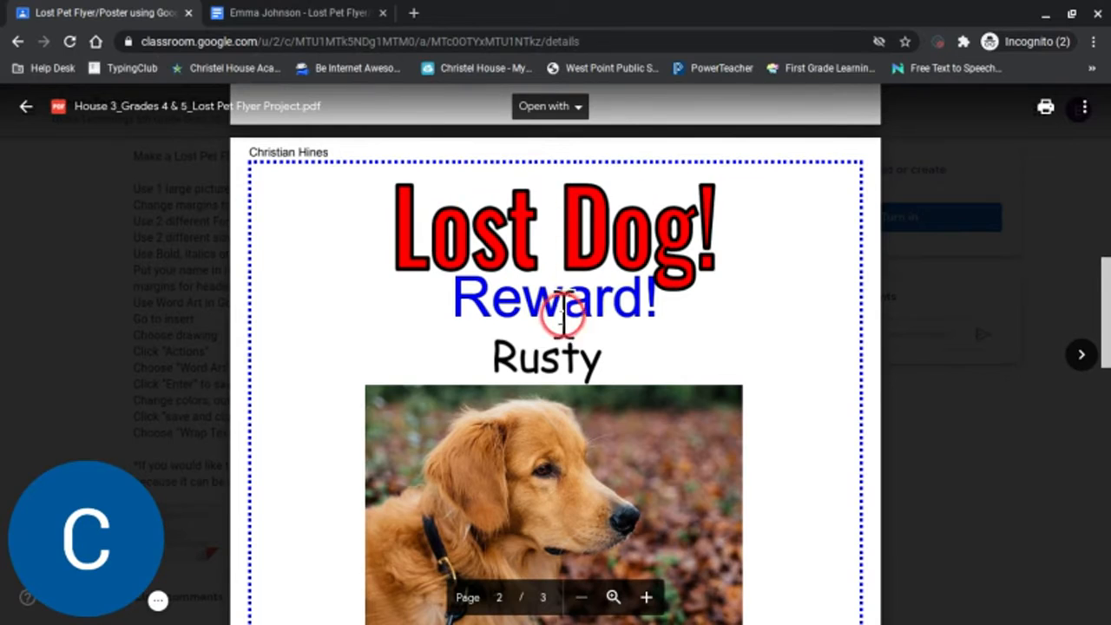
pyautogui.scroll(-10, 562, 319)
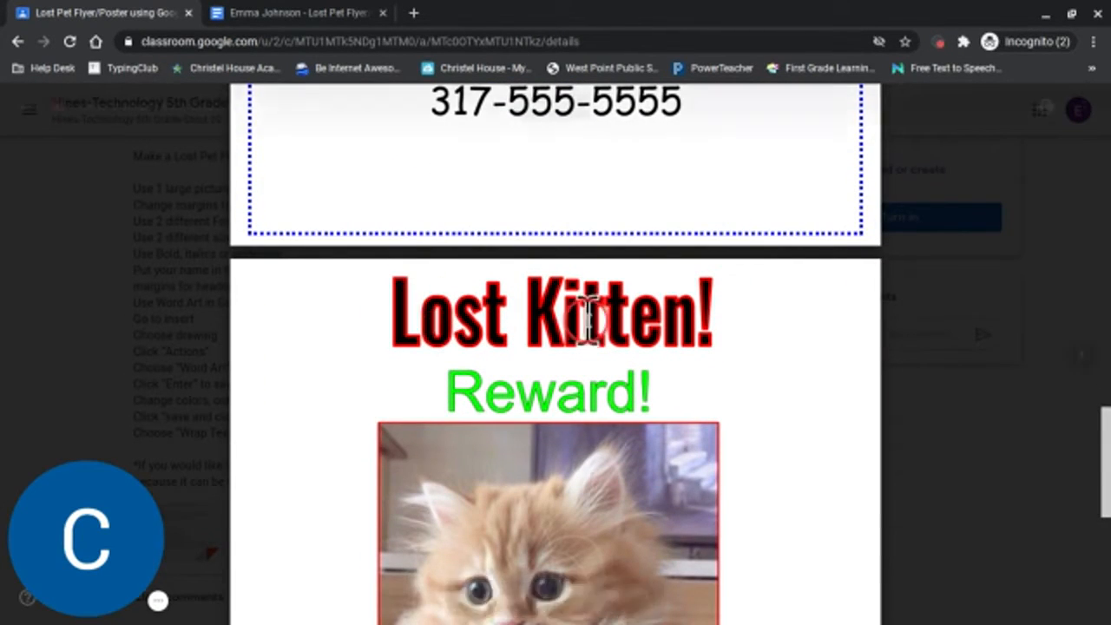
pyautogui.scroll(5, 560, 320)
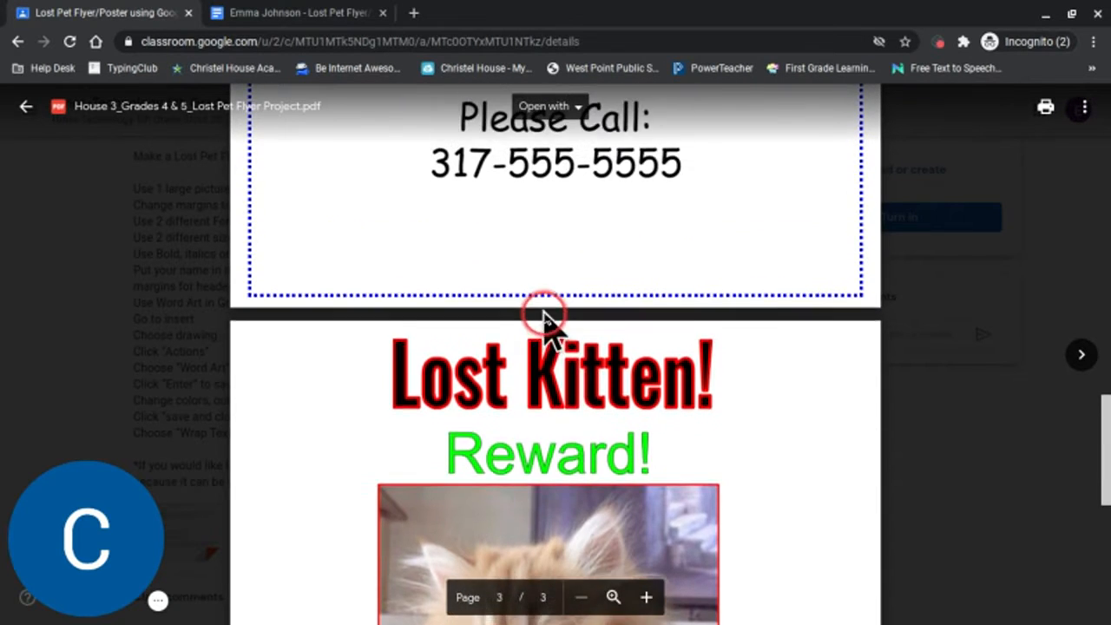
pyautogui.click(319, 16)
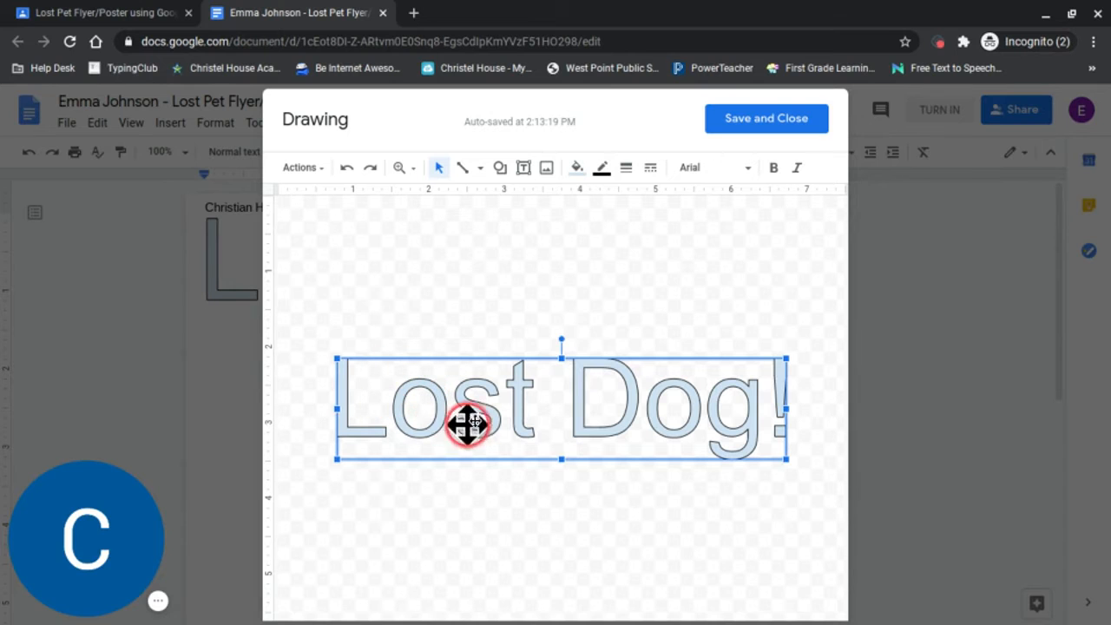
# Fill the "Lost Dog!" word art with bright green and set its border color to red.
pyautogui.click(576, 170)
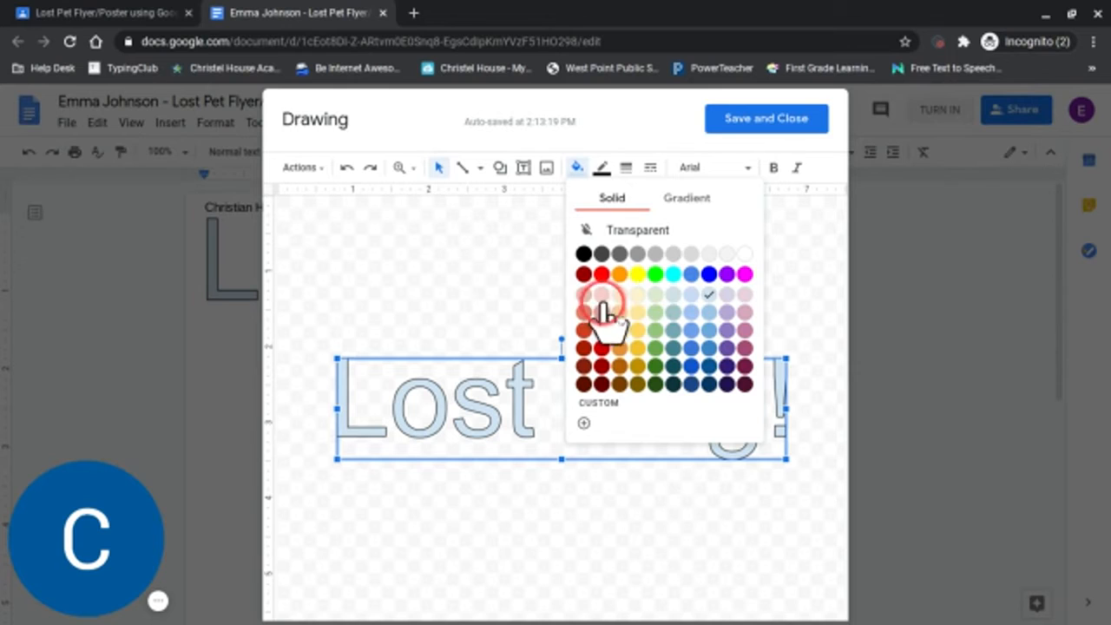
pyautogui.click(654, 276)
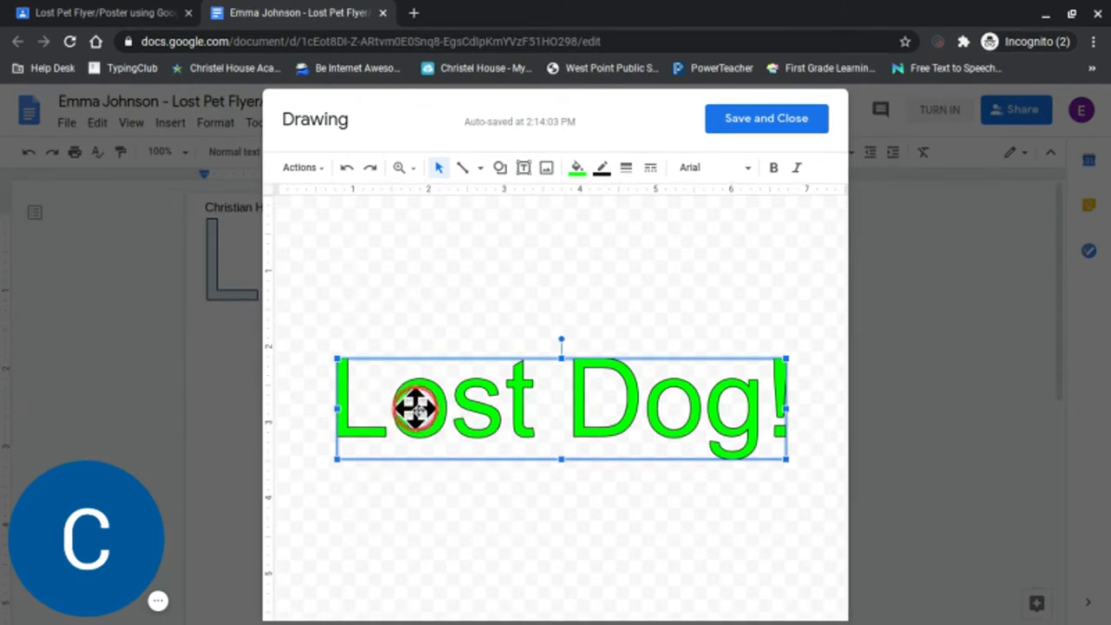
pyautogui.click(602, 169)
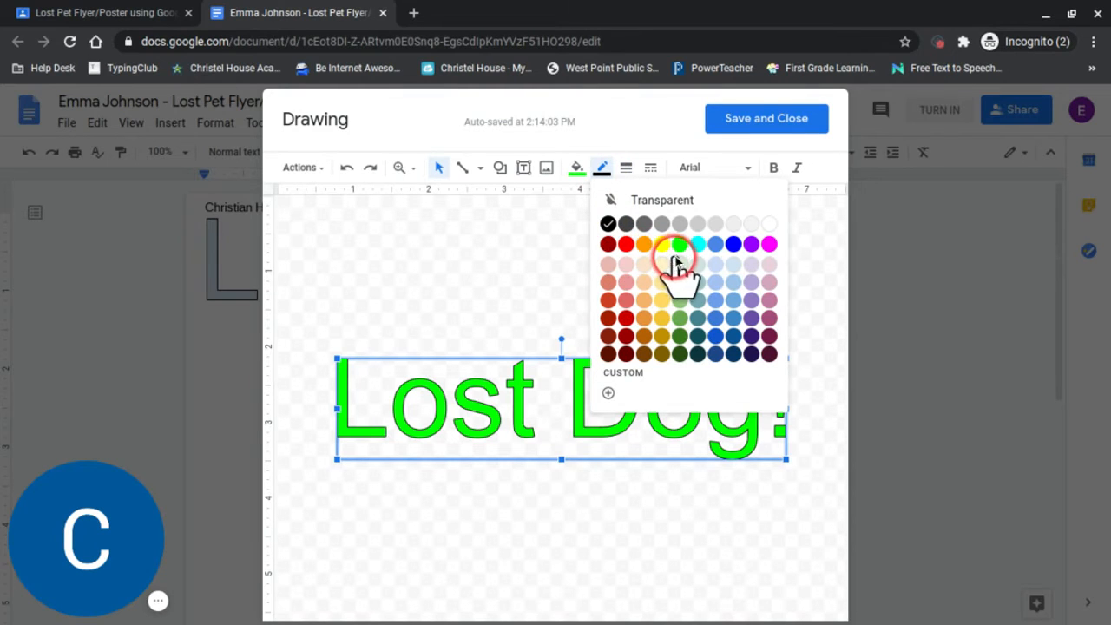
pyautogui.click(626, 244)
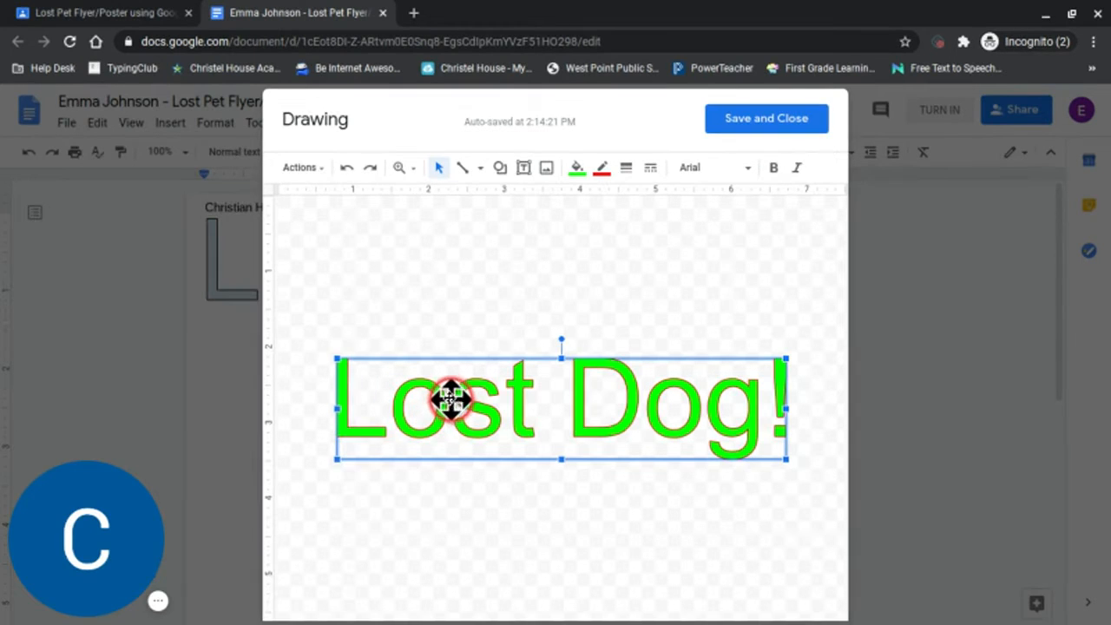
# Set the word art's border weight to 4px and make the text bold.
pyautogui.click(650, 171)
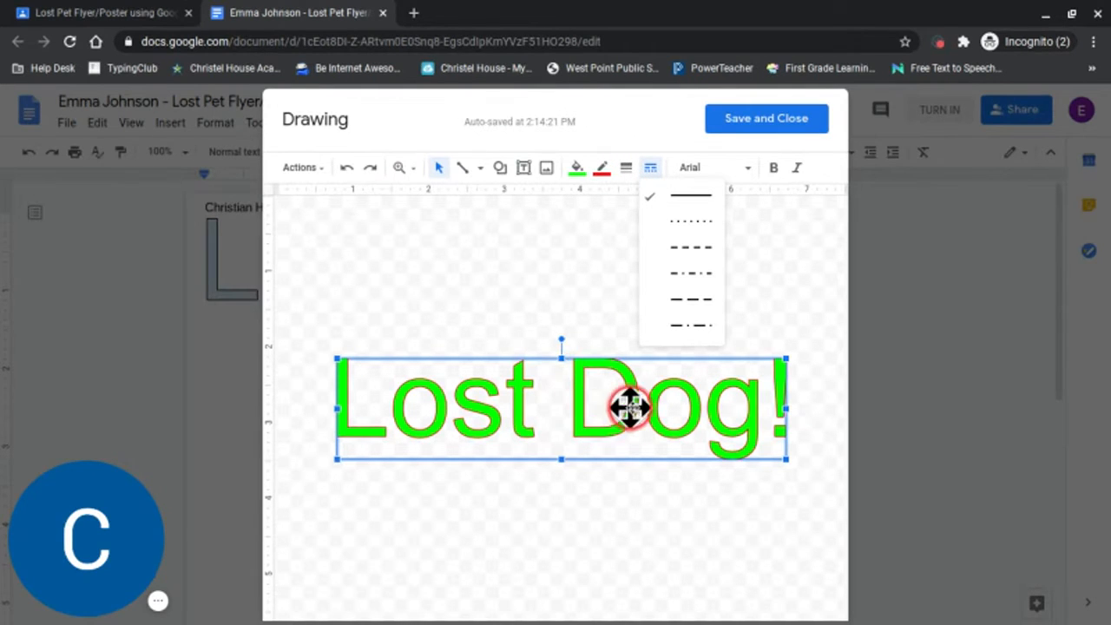
pyautogui.click(626, 168)
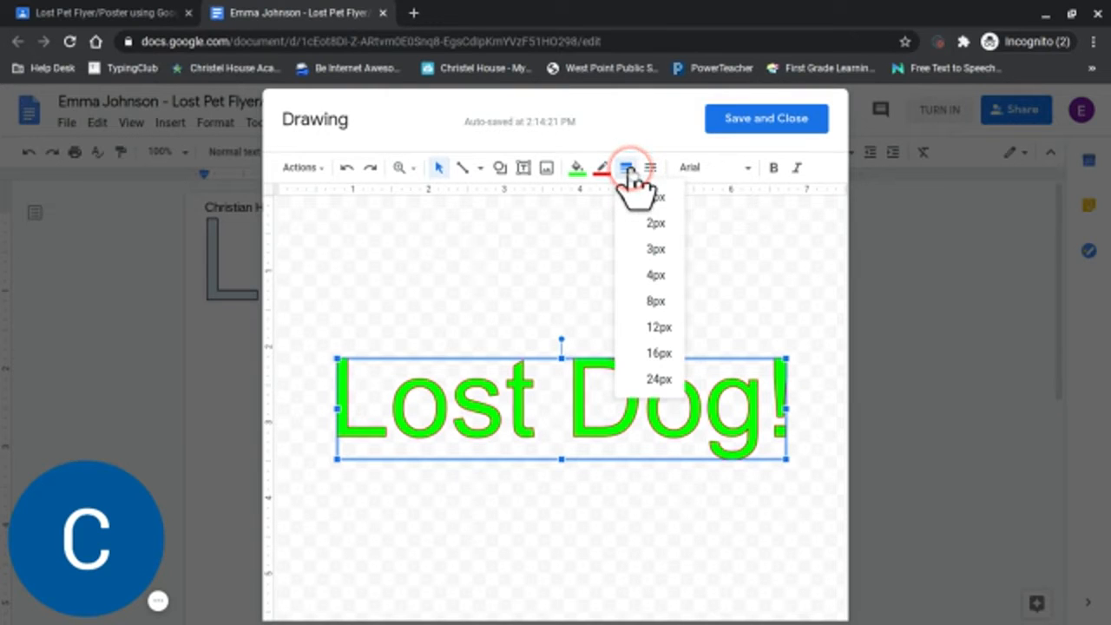
pyautogui.click(657, 276)
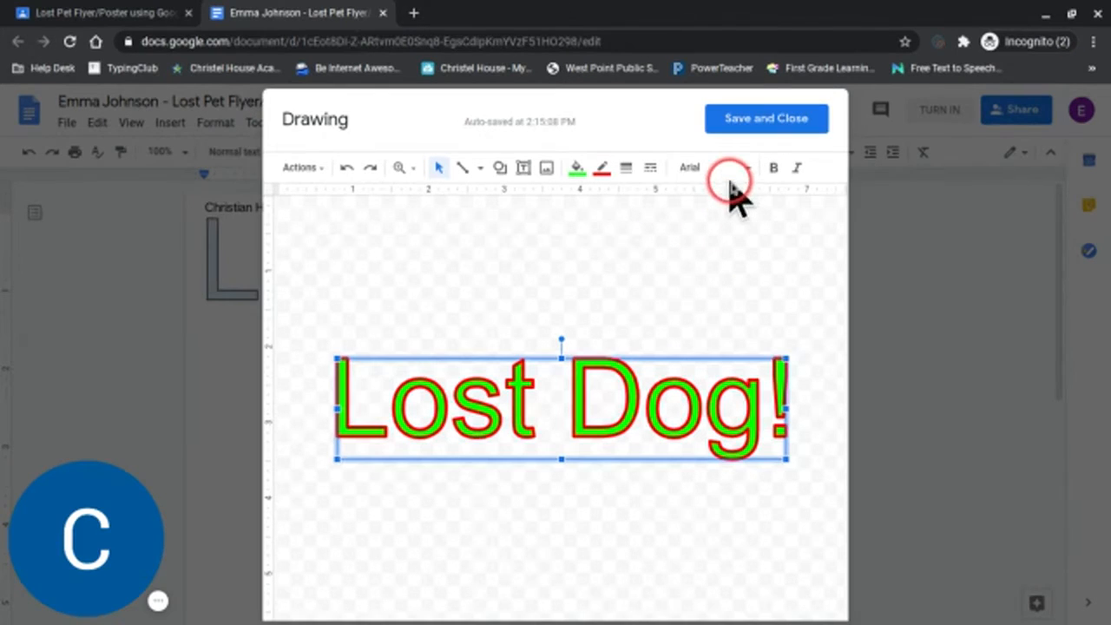
pyautogui.click(773, 169)
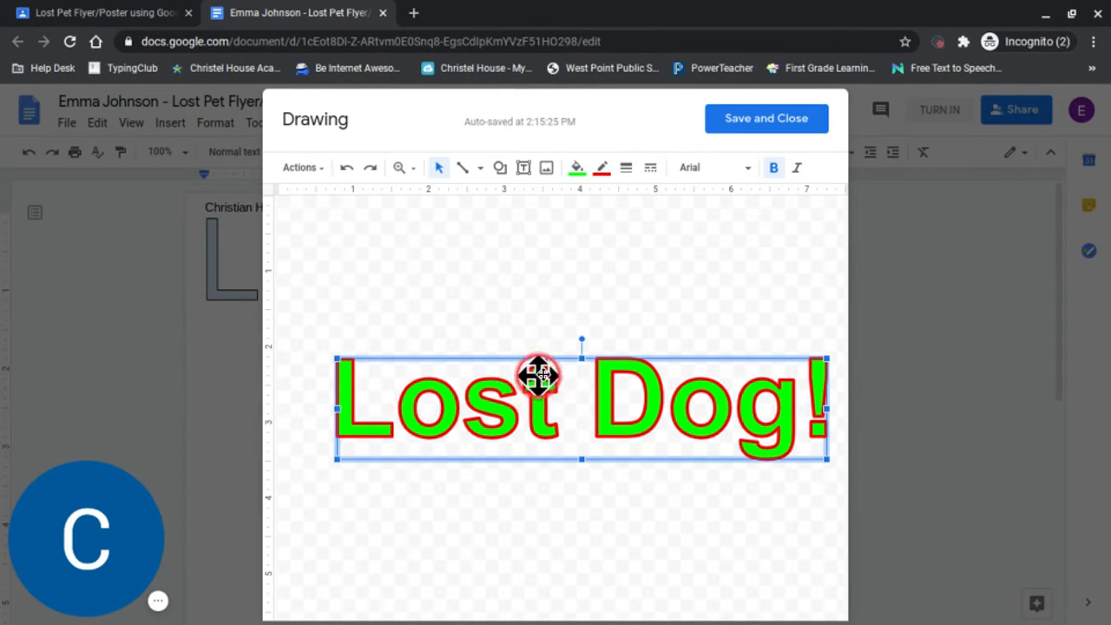
# Try Comic Sans MS, Georgia and Lobster as the word art's font.
pyautogui.click(746, 171)
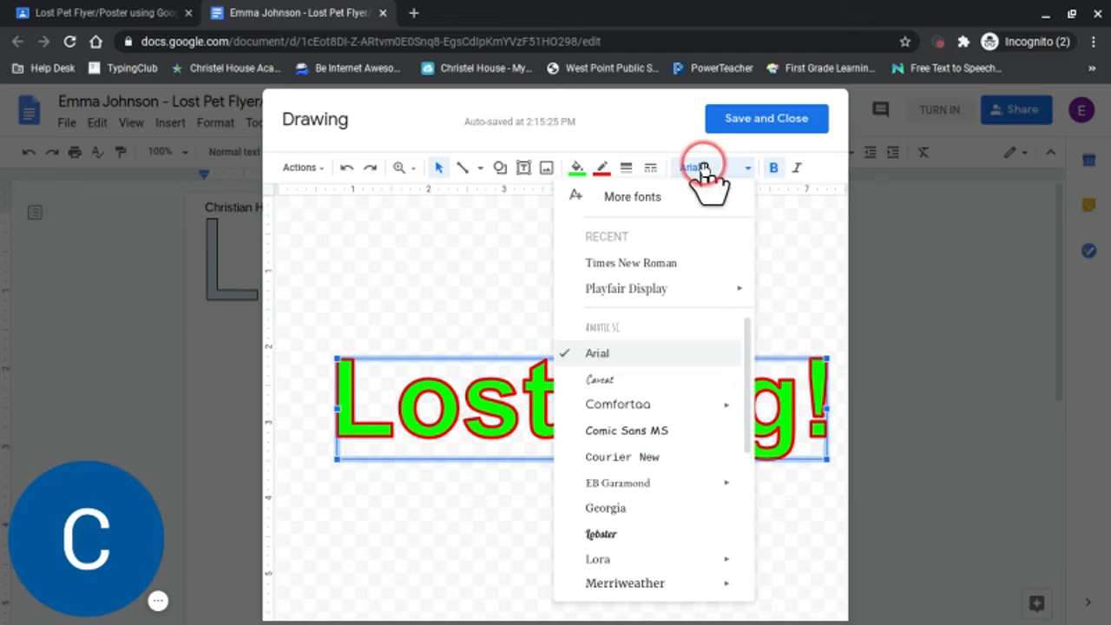
pyautogui.click(660, 434)
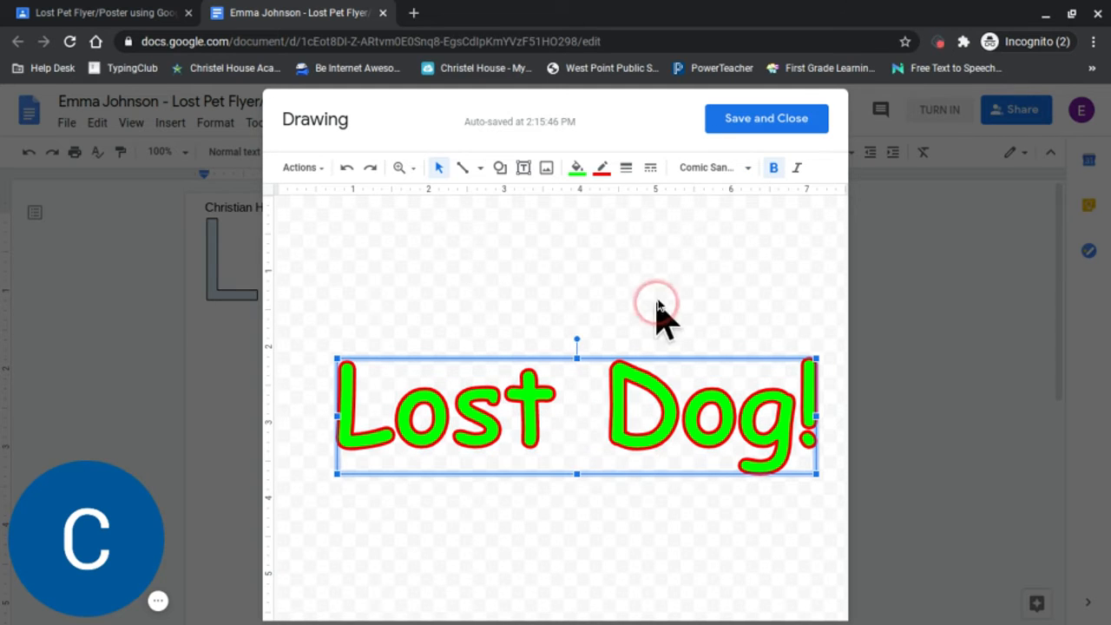
pyautogui.click(712, 168)
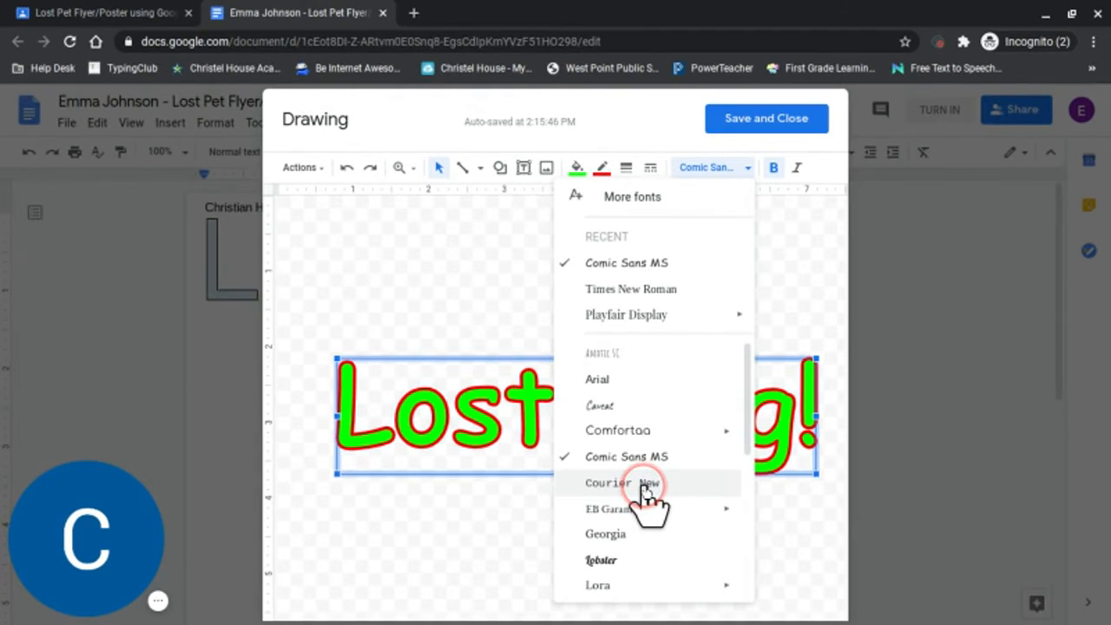
pyautogui.click(633, 534)
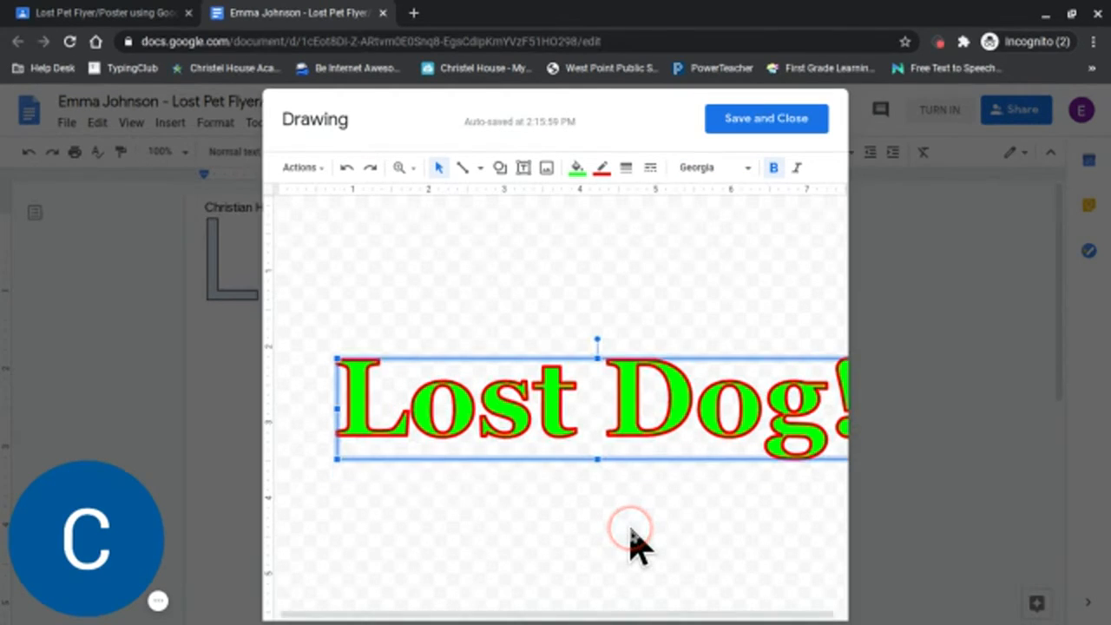
pyautogui.click(690, 168)
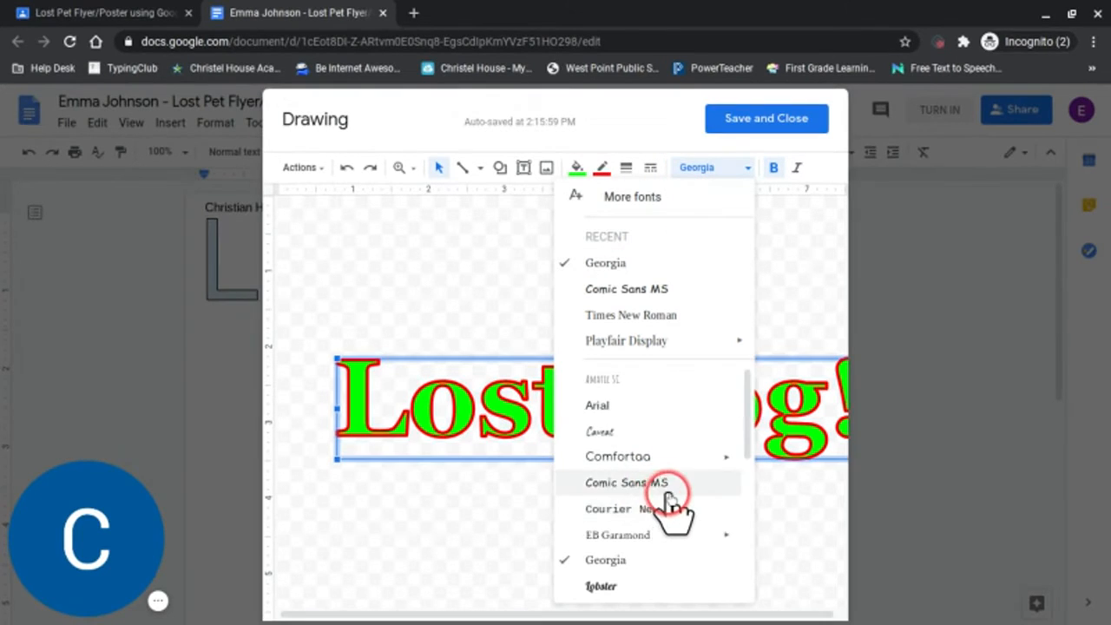
pyautogui.scroll(-2, 672, 503)
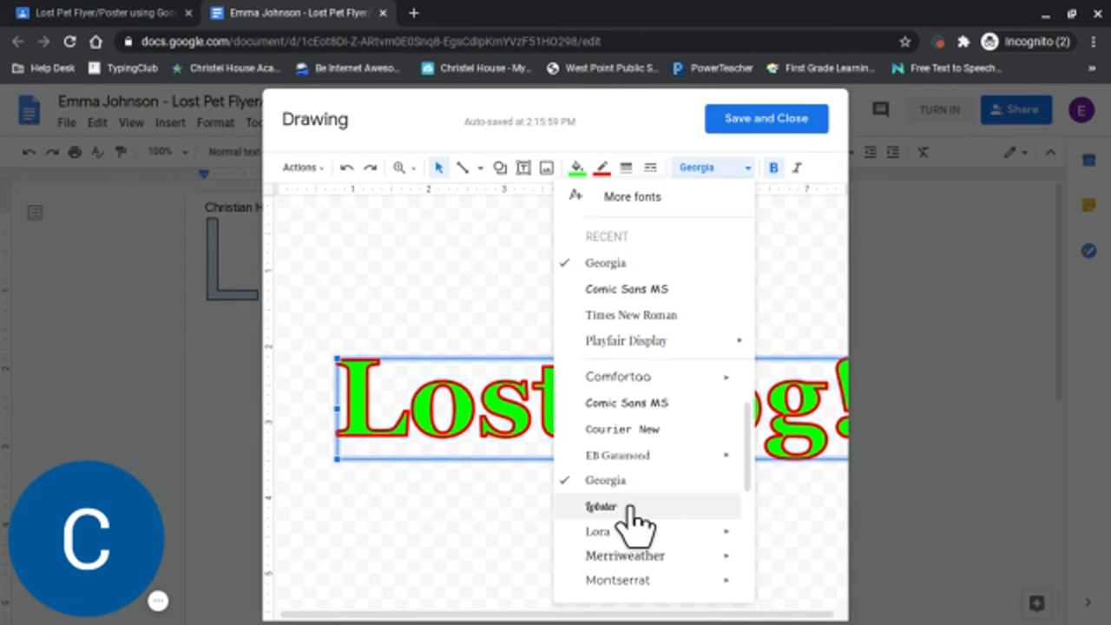
pyautogui.click(628, 507)
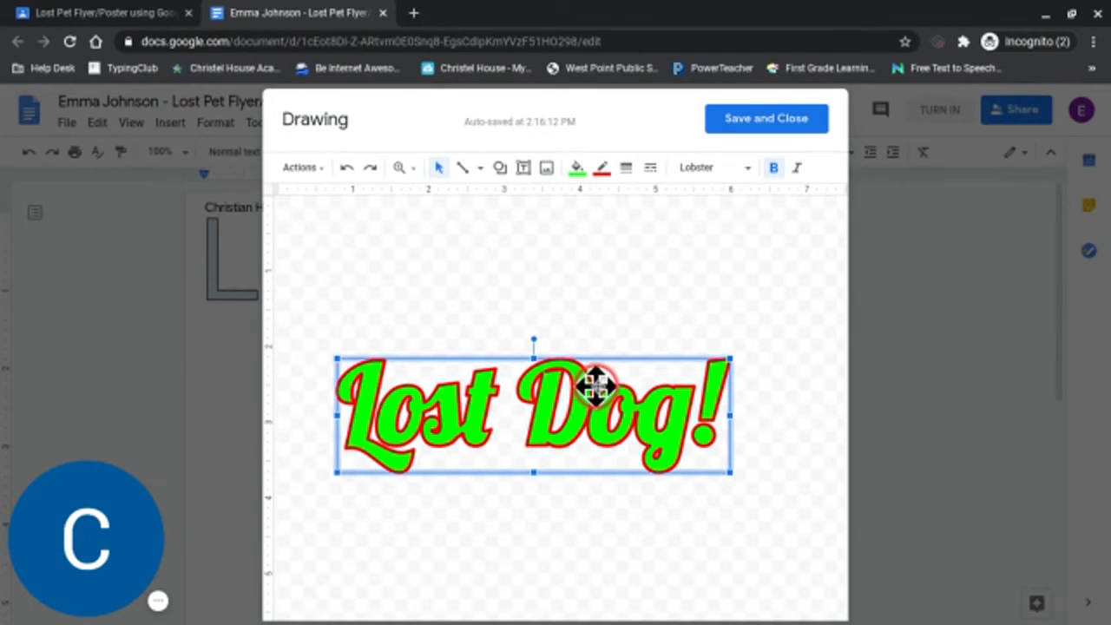
# Set the word art's font to Playfair Display in the Extra Bold weight.
pyautogui.click(708, 170)
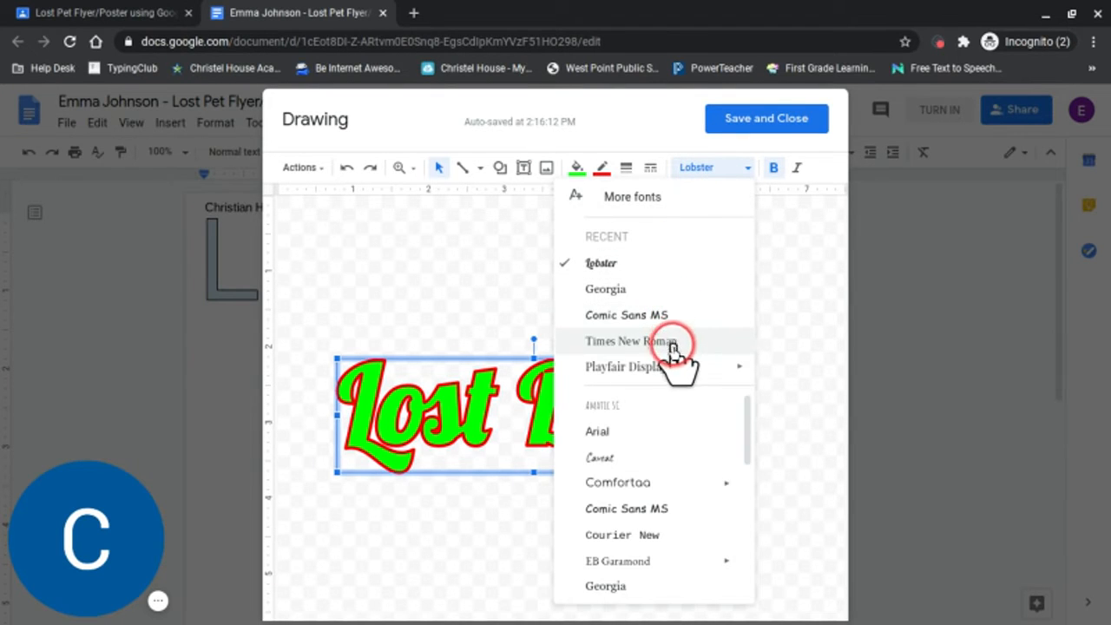
pyautogui.moveTo(666, 365)
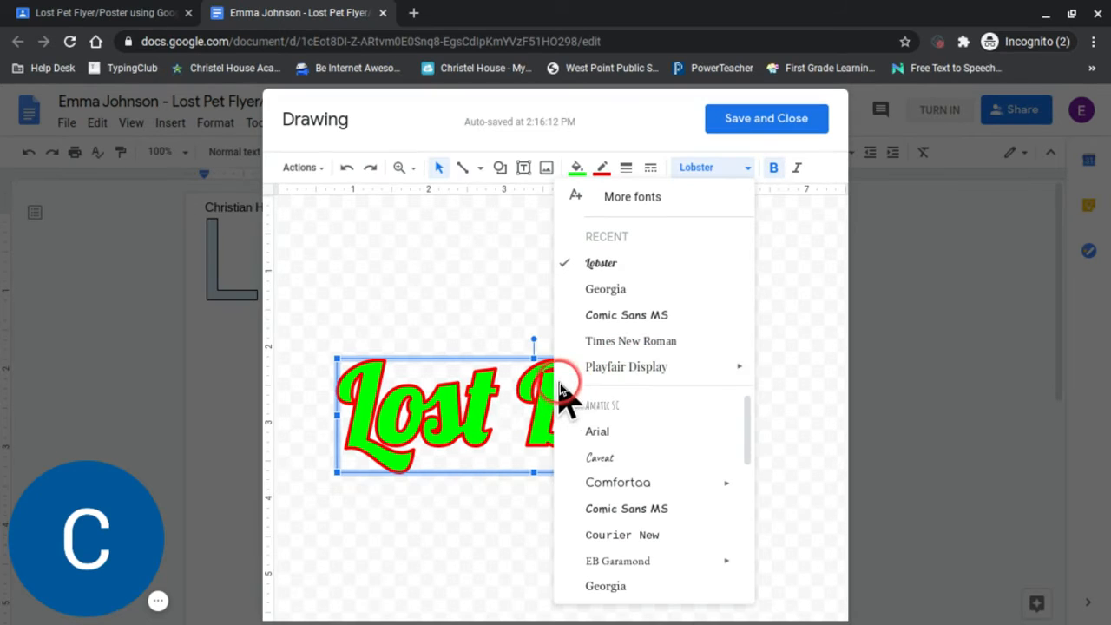
pyautogui.moveTo(737, 366)
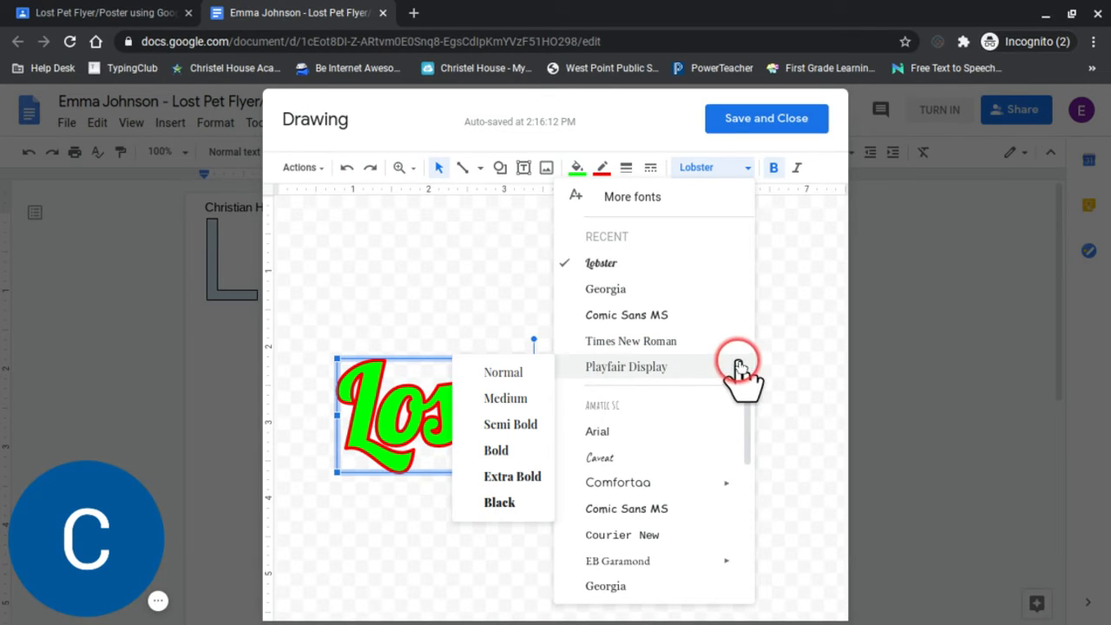
pyautogui.click(521, 476)
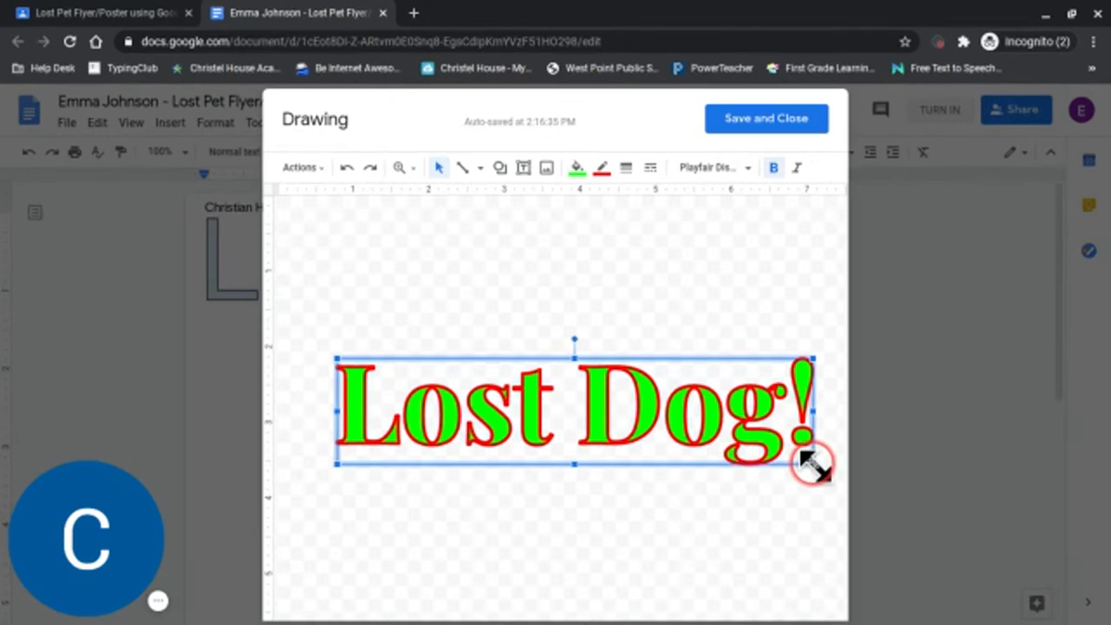
# Stretch the word art slightly taller, then save and close the drawing to update it in the document.
pyautogui.moveTo(812, 465)
pyautogui.mouseDown()
pyautogui.moveTo(828, 491)
pyautogui.moveTo(804, 466)
pyautogui.moveTo(815, 477)
pyautogui.mouseUp()
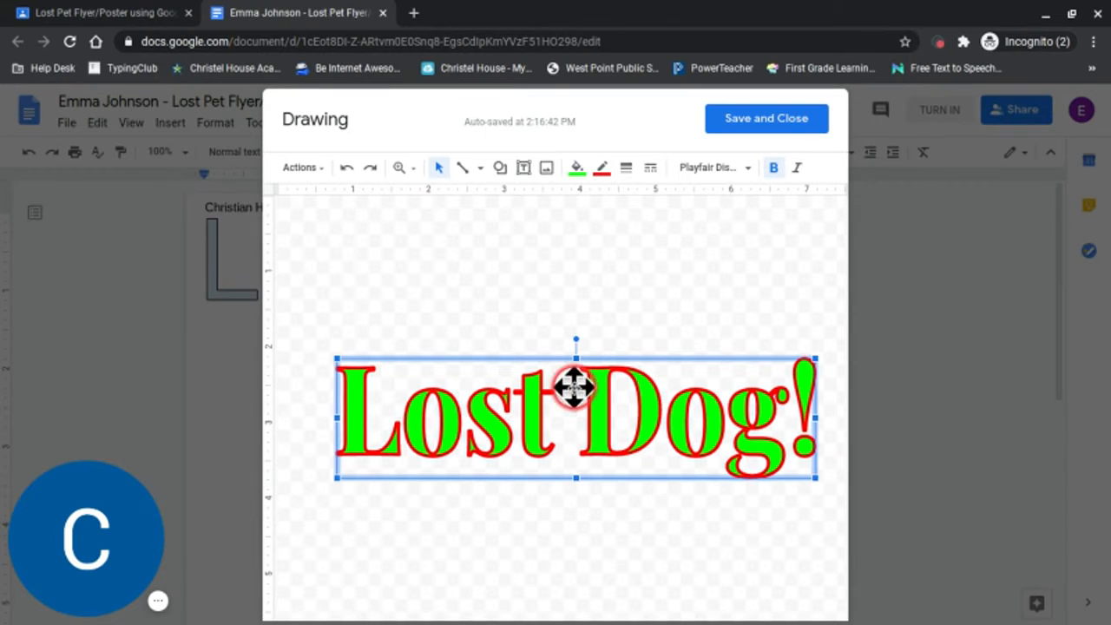
pyautogui.click(752, 122)
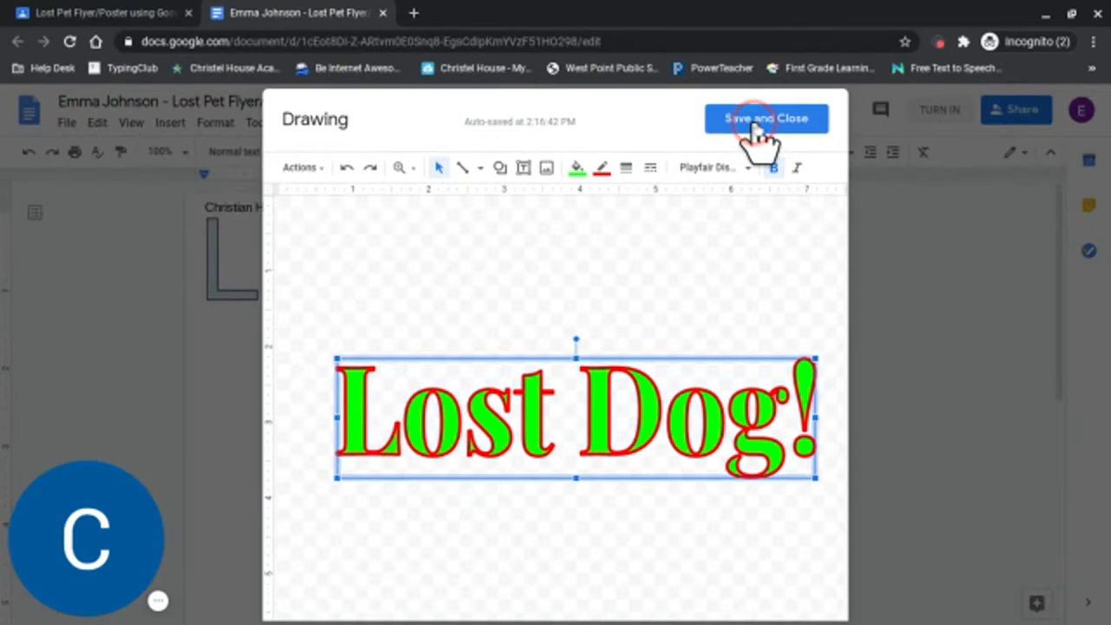
pyautogui.click(754, 127)
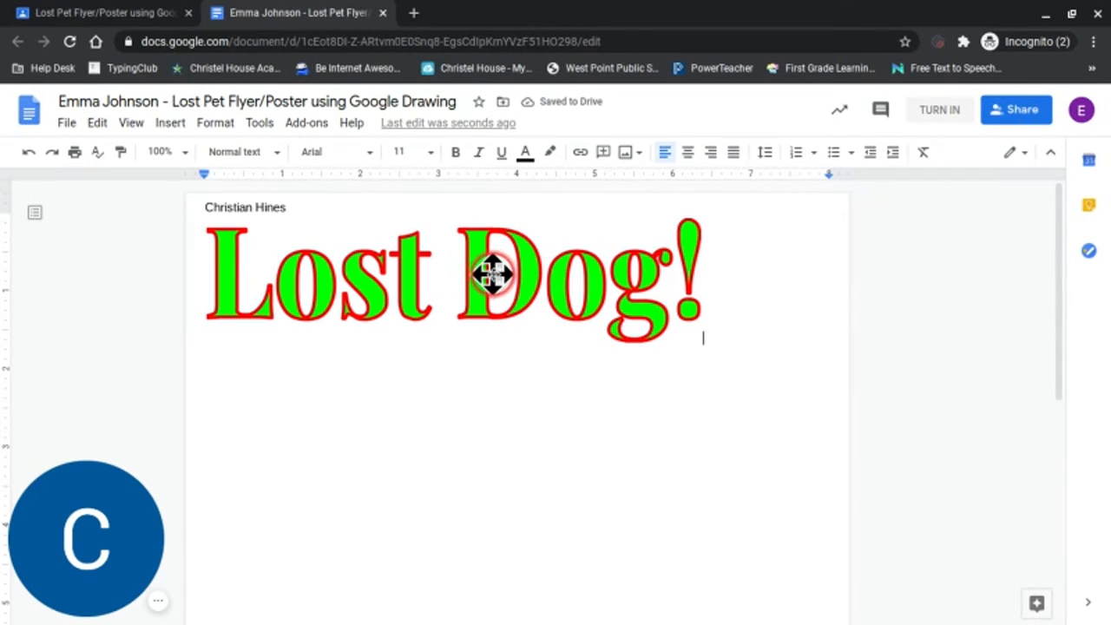
# Set the "Lost Dog!" drawing to wrap text and move it to the horizontal center of the page, just below the header name.
pyautogui.click(382, 294)
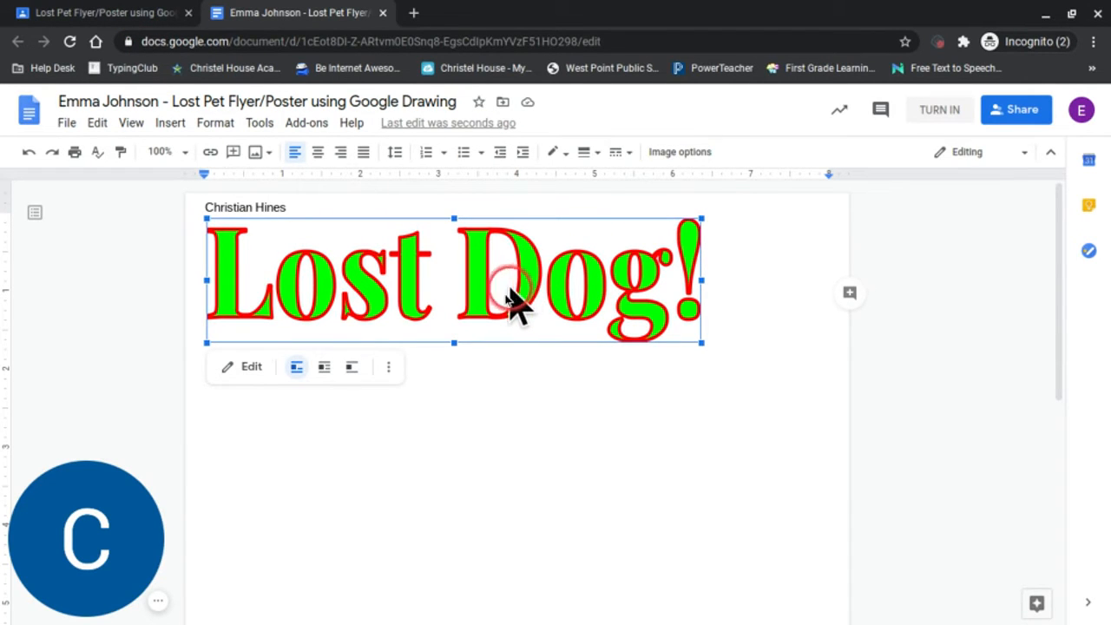
pyautogui.click(323, 370)
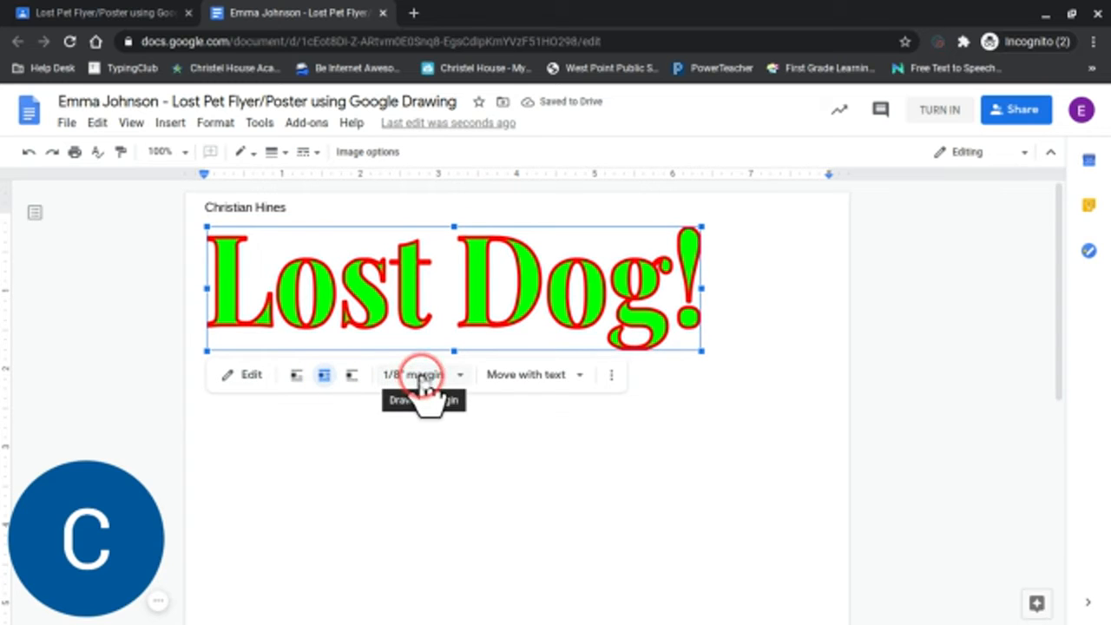
pyautogui.click(519, 377)
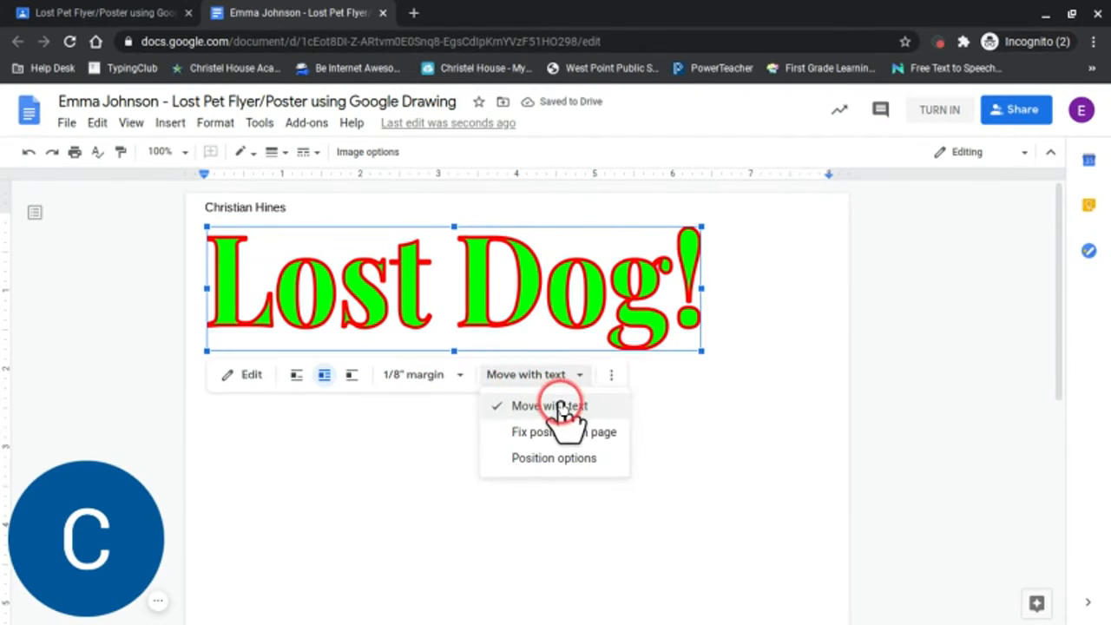
pyautogui.click(564, 431)
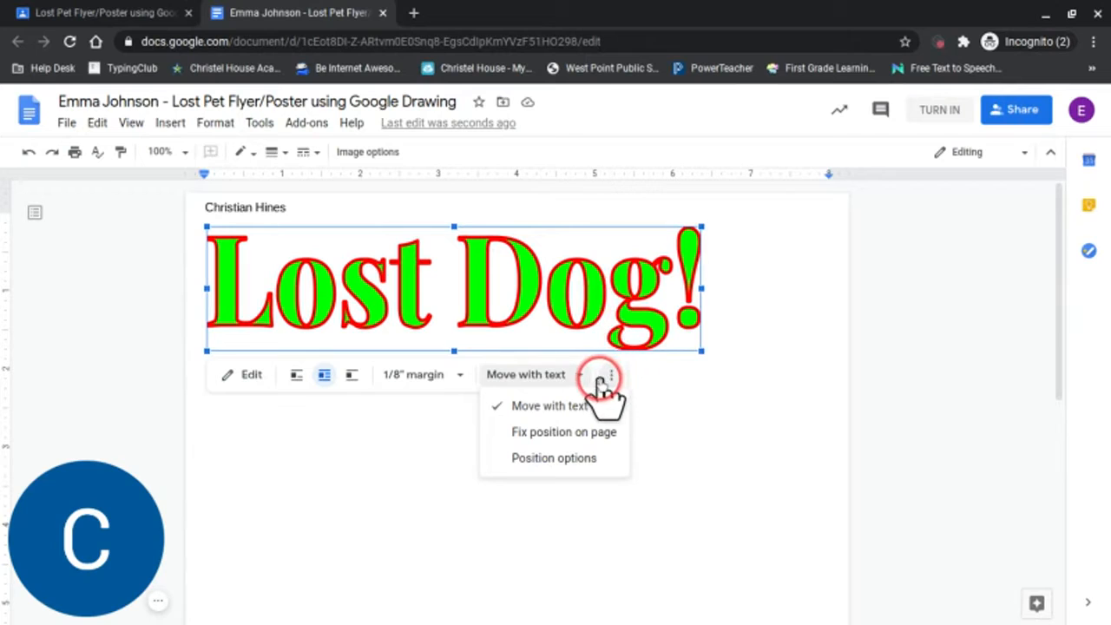
pyautogui.click(591, 317)
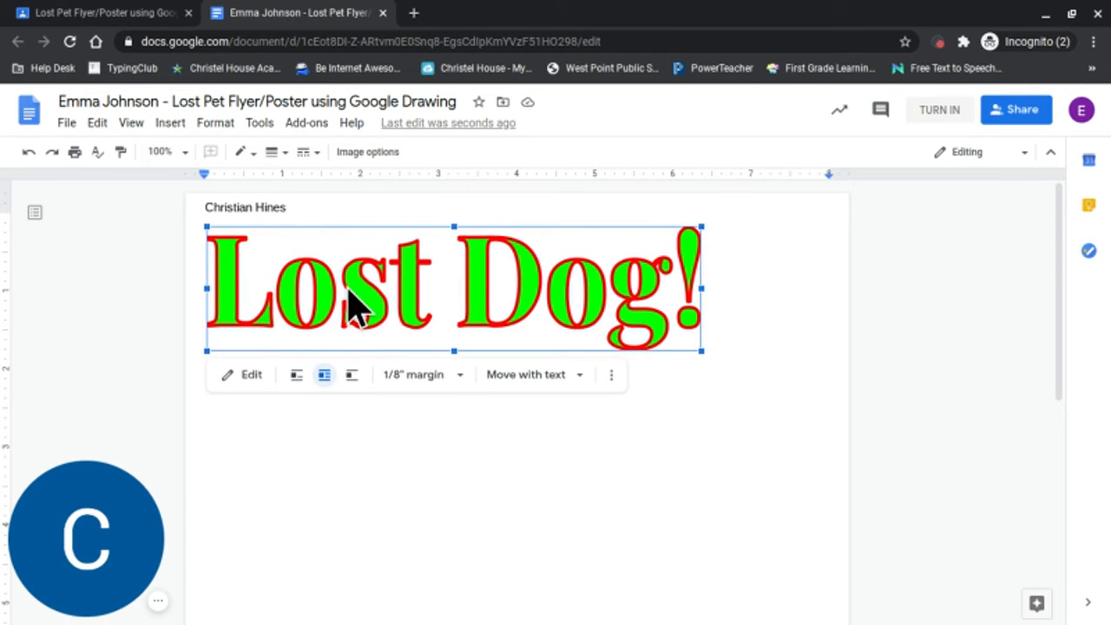
pyautogui.moveTo(352, 299); pyautogui.dragTo(476, 387)
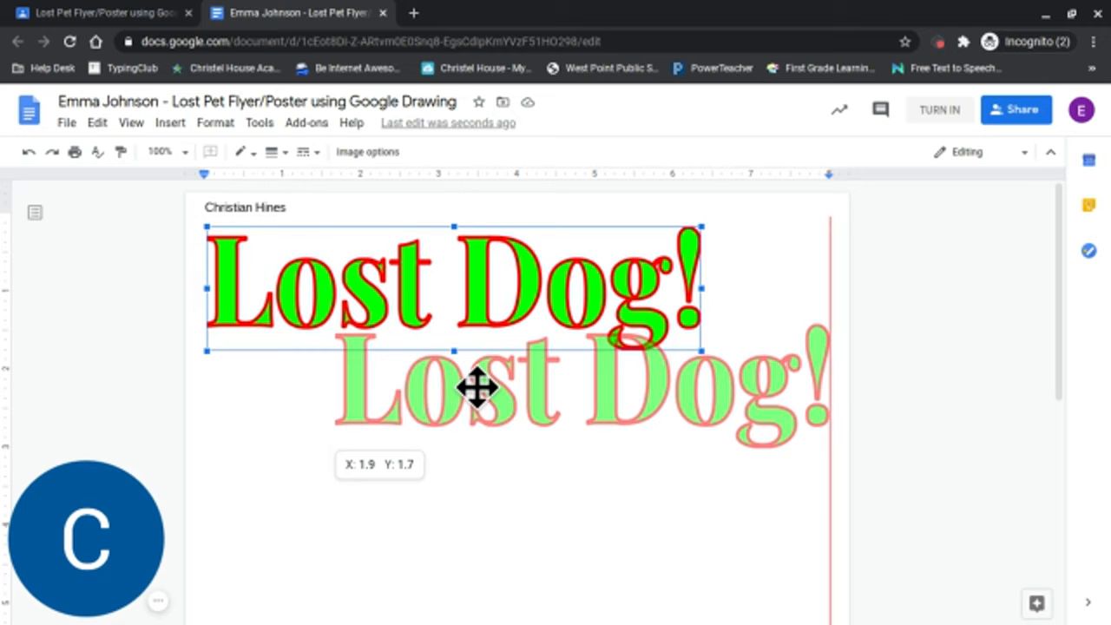
pyautogui.moveTo(476, 387); pyautogui.dragTo(421, 309)
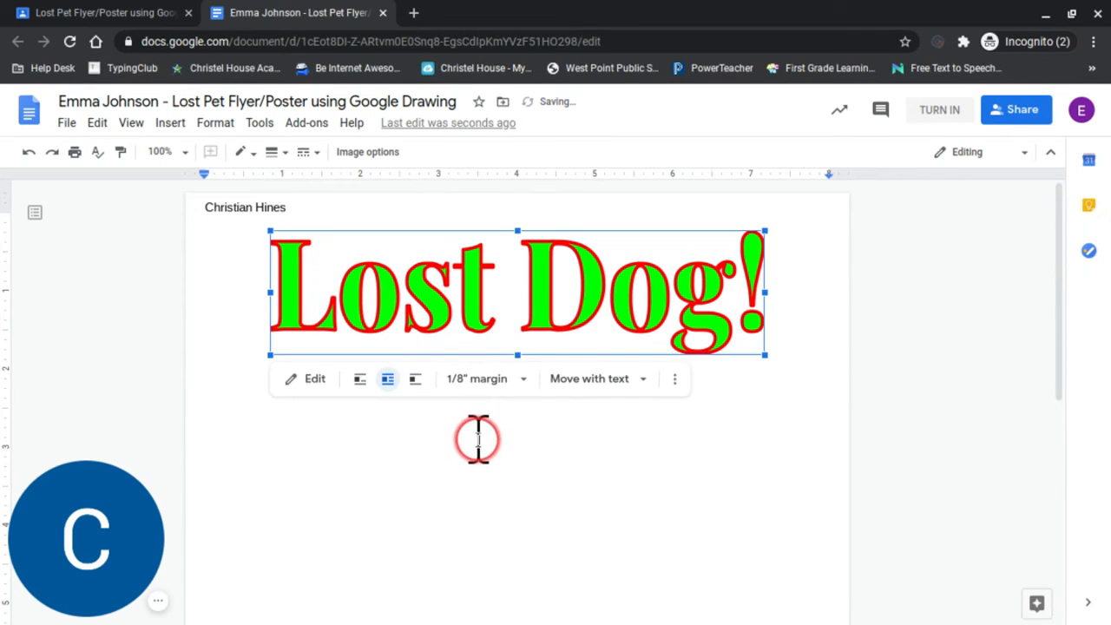
# Examine the sample "Lost Dog!" flyer in the Google Classroom project PDF and return to the Google Docs document.
pyautogui.click(137, 16)
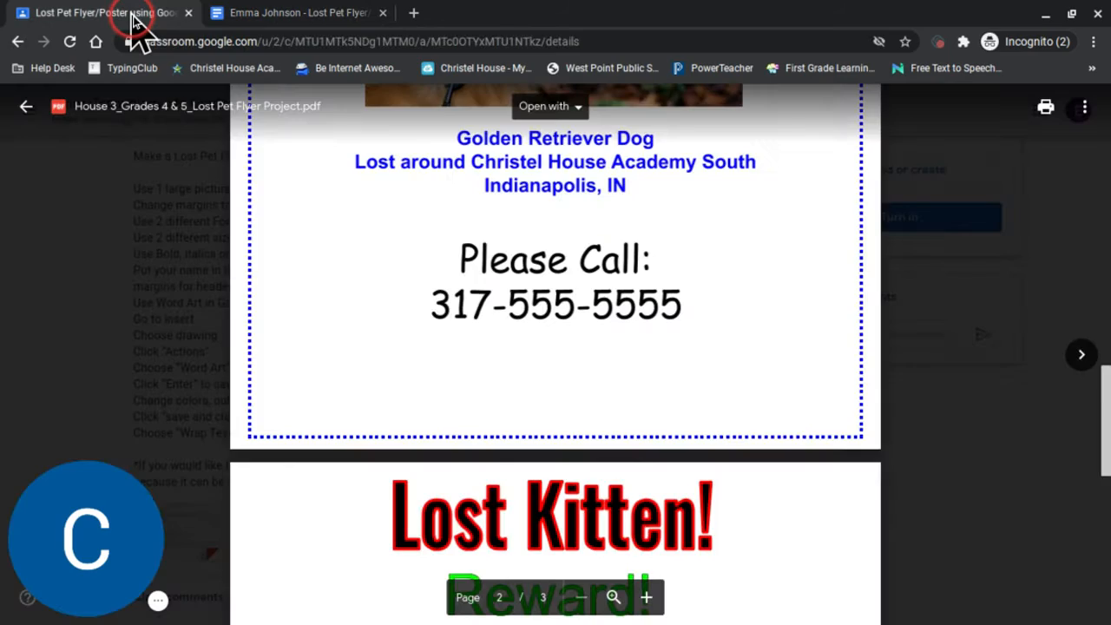
pyautogui.scroll(4, 446, 271)
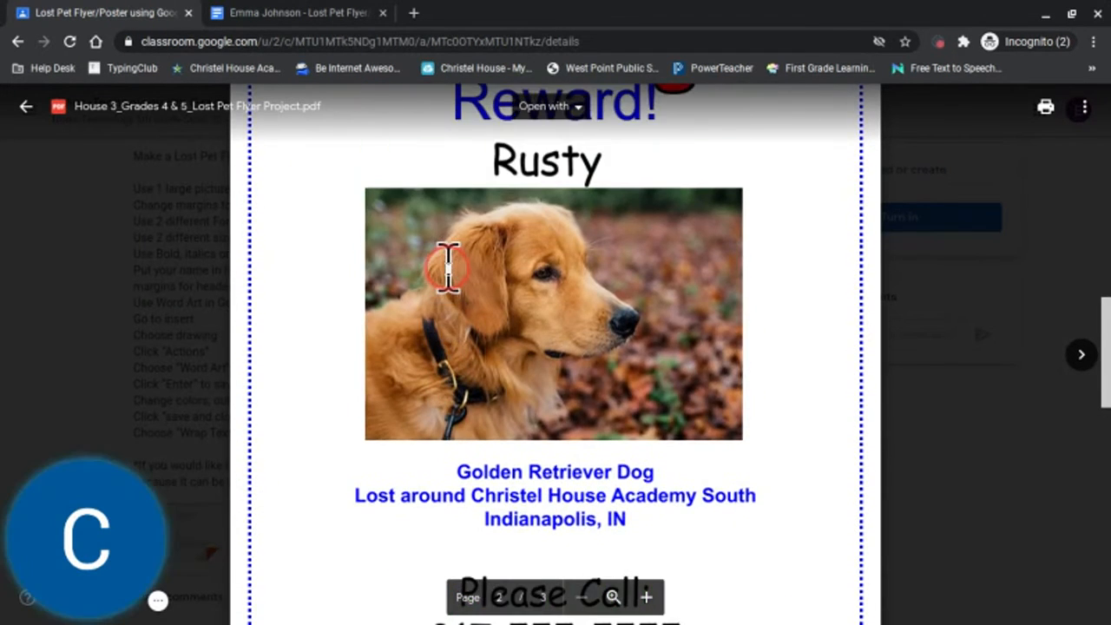
pyautogui.scroll(2, 446, 264)
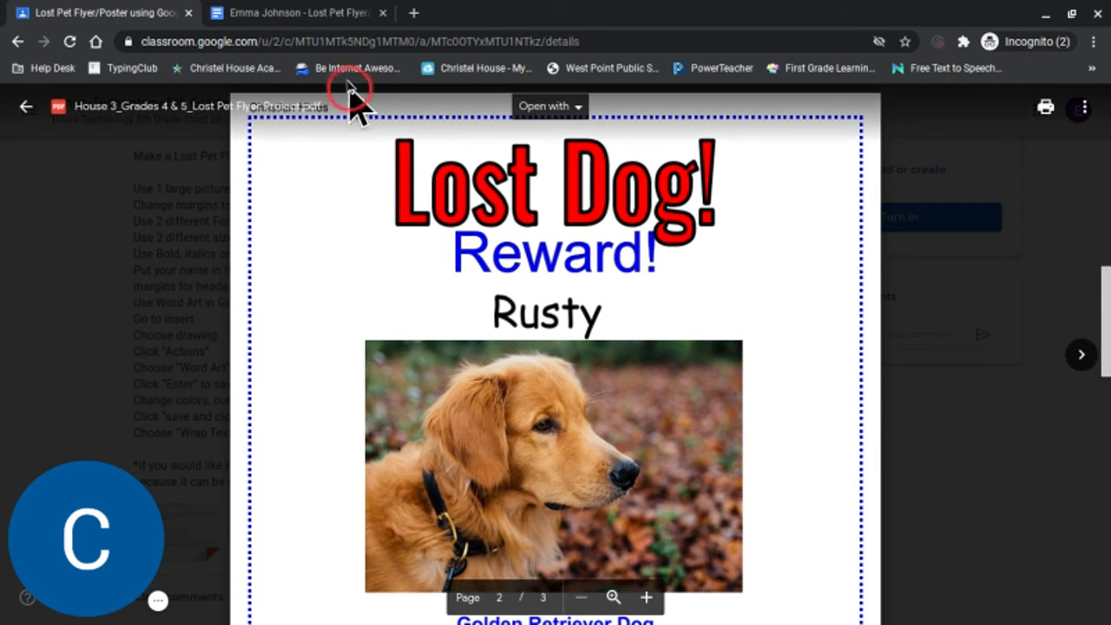
pyautogui.click(309, 13)
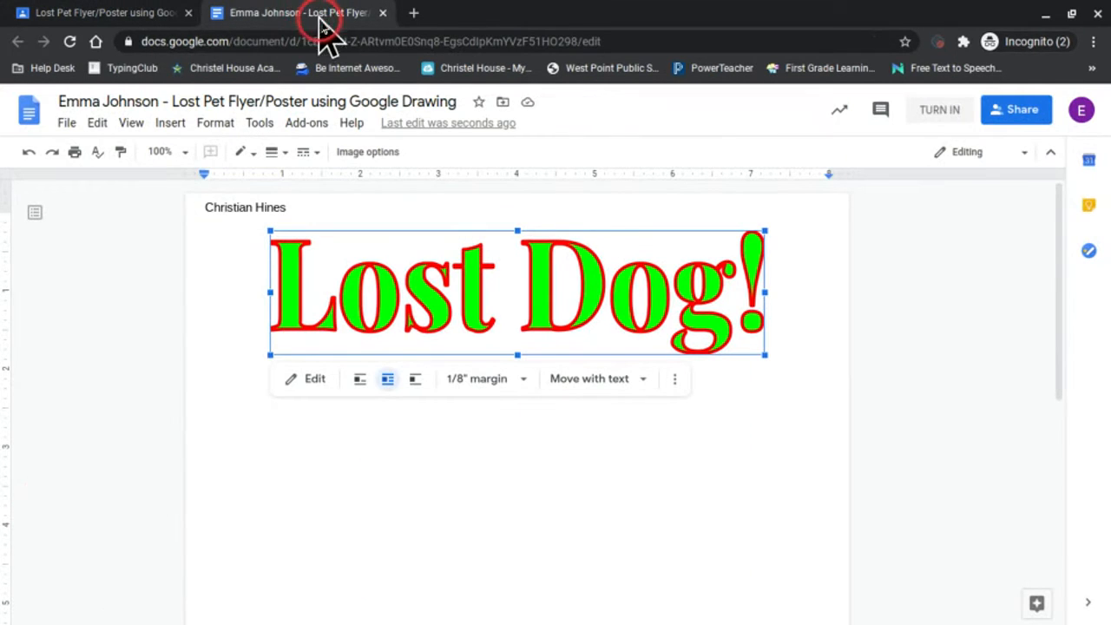
# Insert a new drawing in the document body containing the word art "Reward!".
pyautogui.click(452, 441)
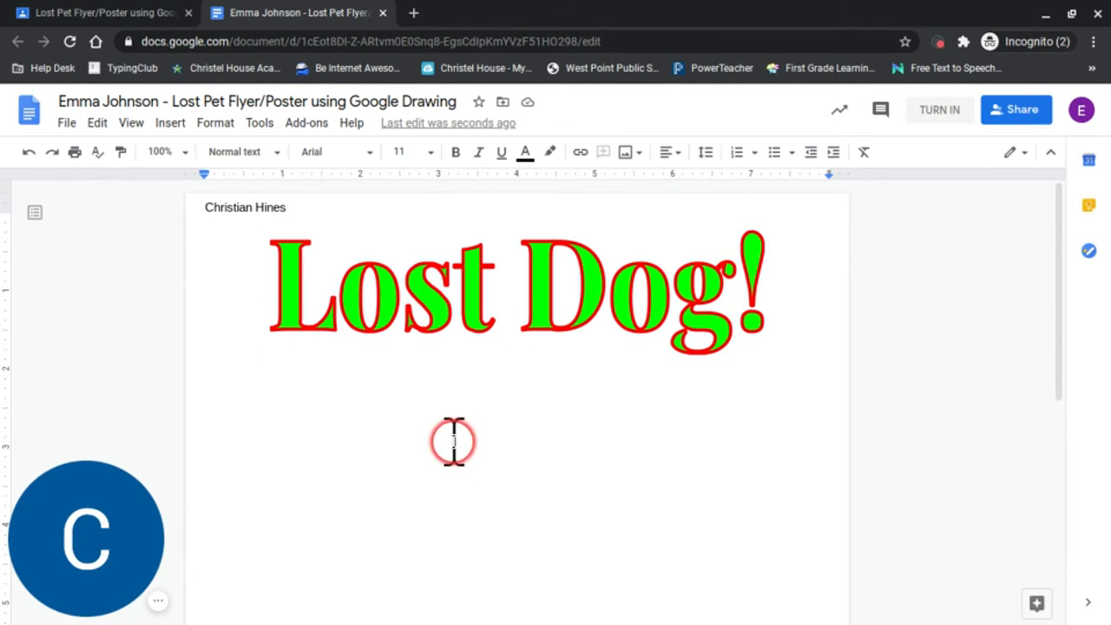
pyautogui.click(171, 124)
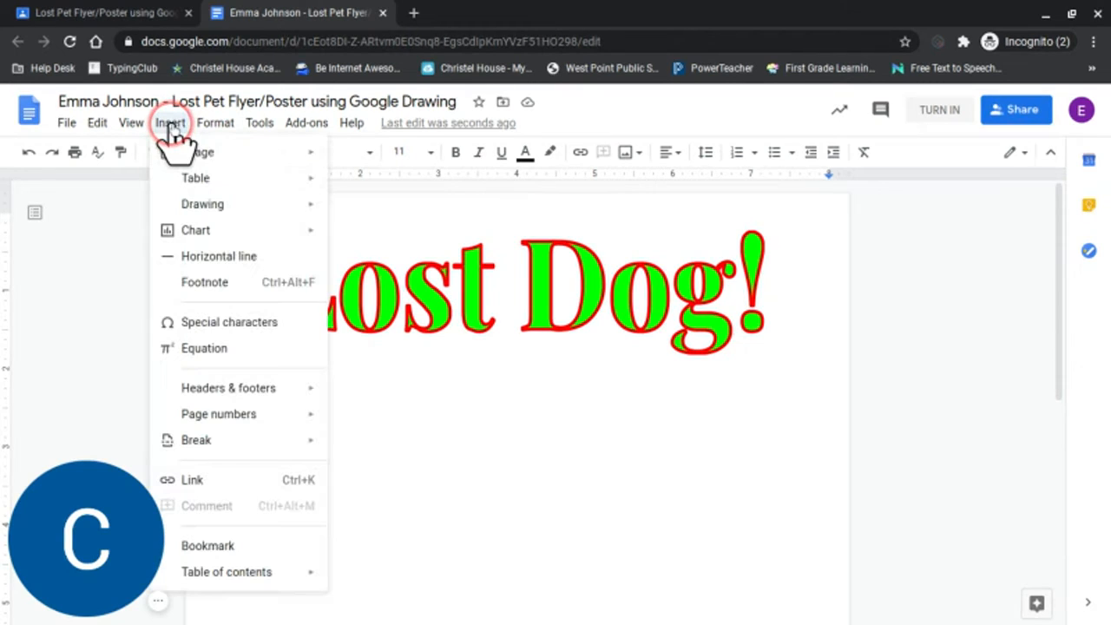
pyautogui.moveTo(217, 213)
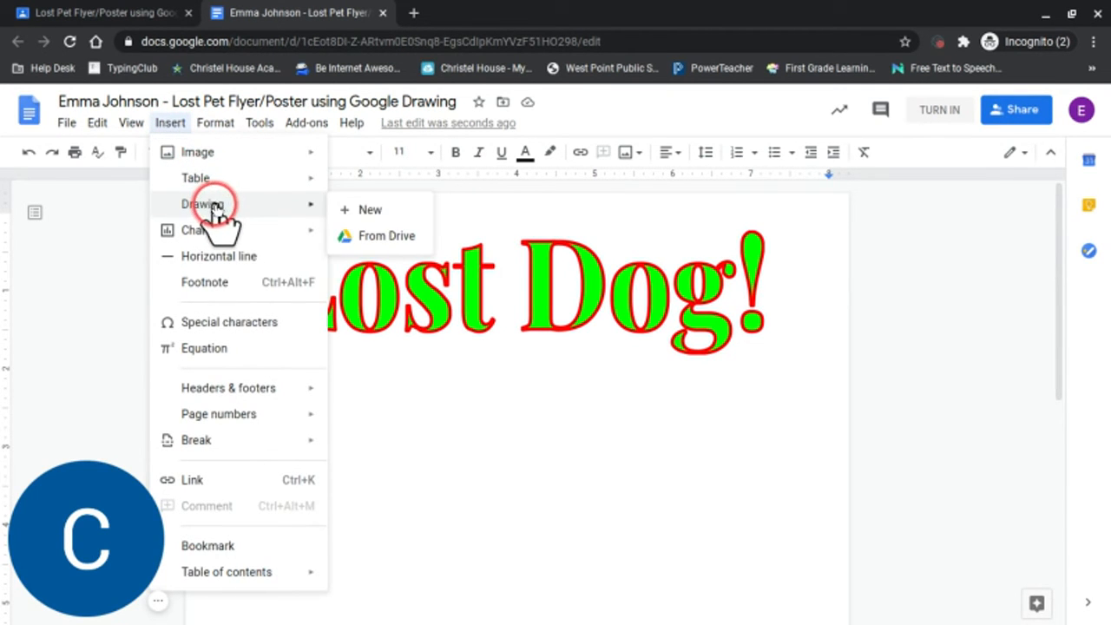
pyautogui.click(370, 211)
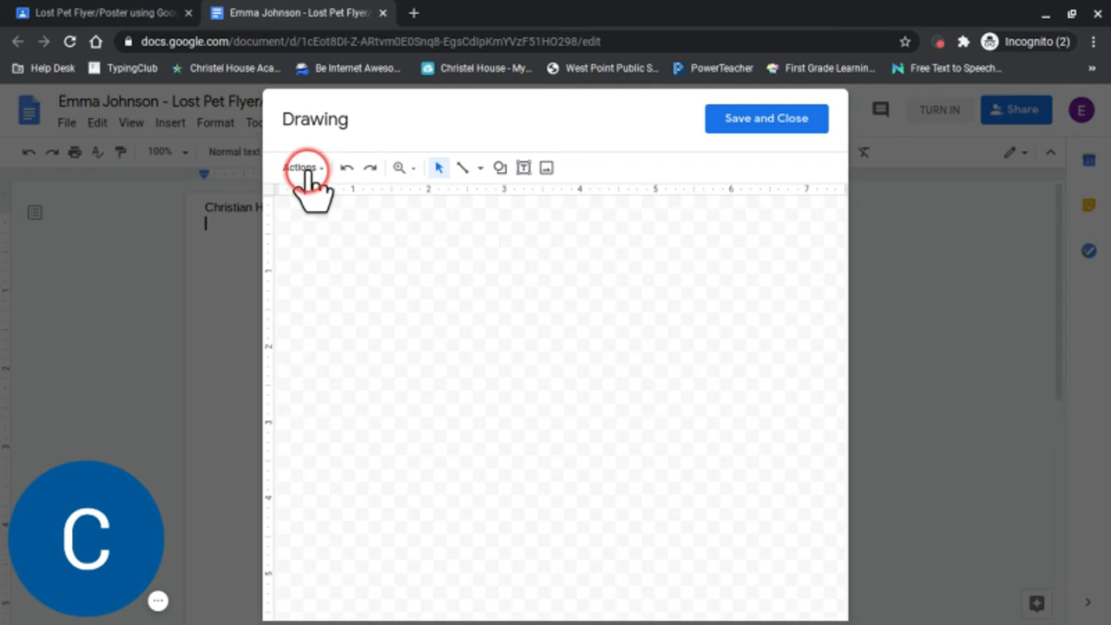
pyautogui.click(306, 170)
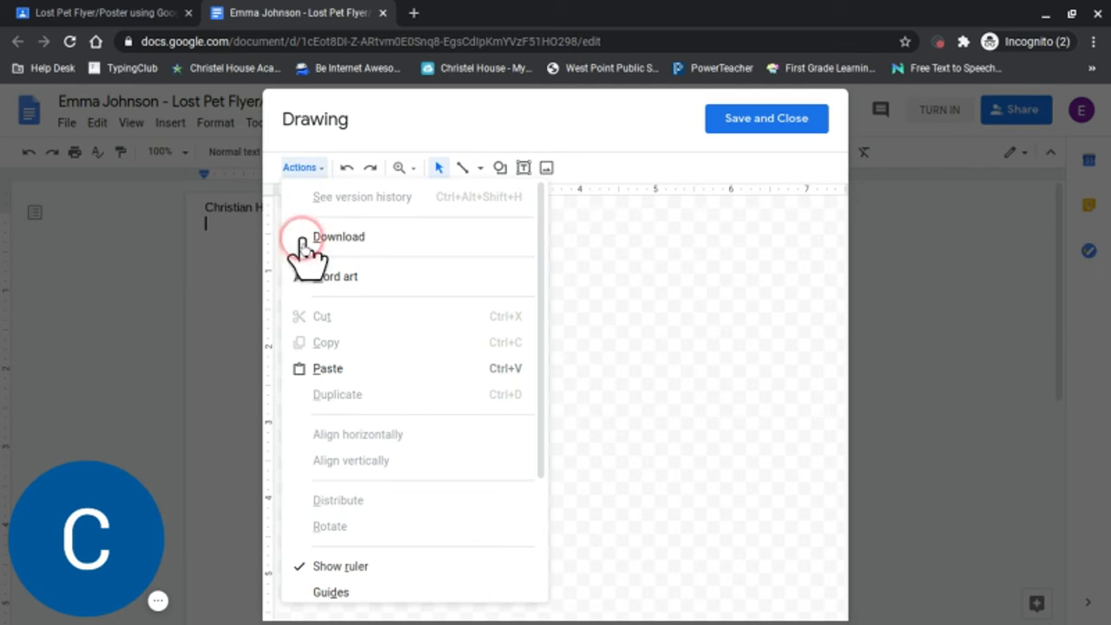
pyautogui.click(318, 277)
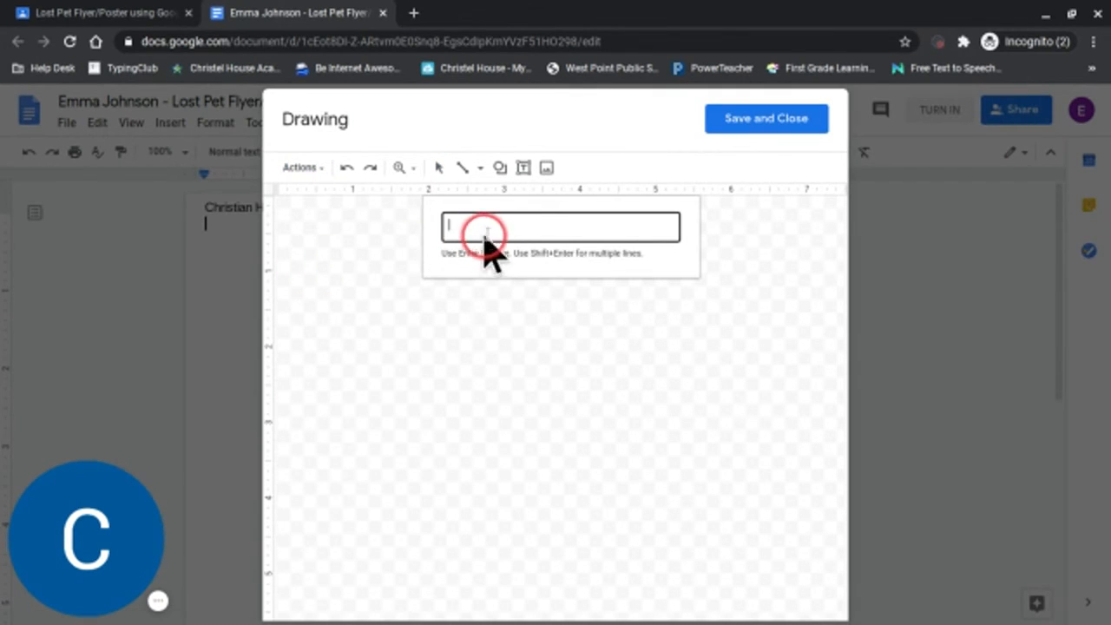
pyautogui.write('Reward!')
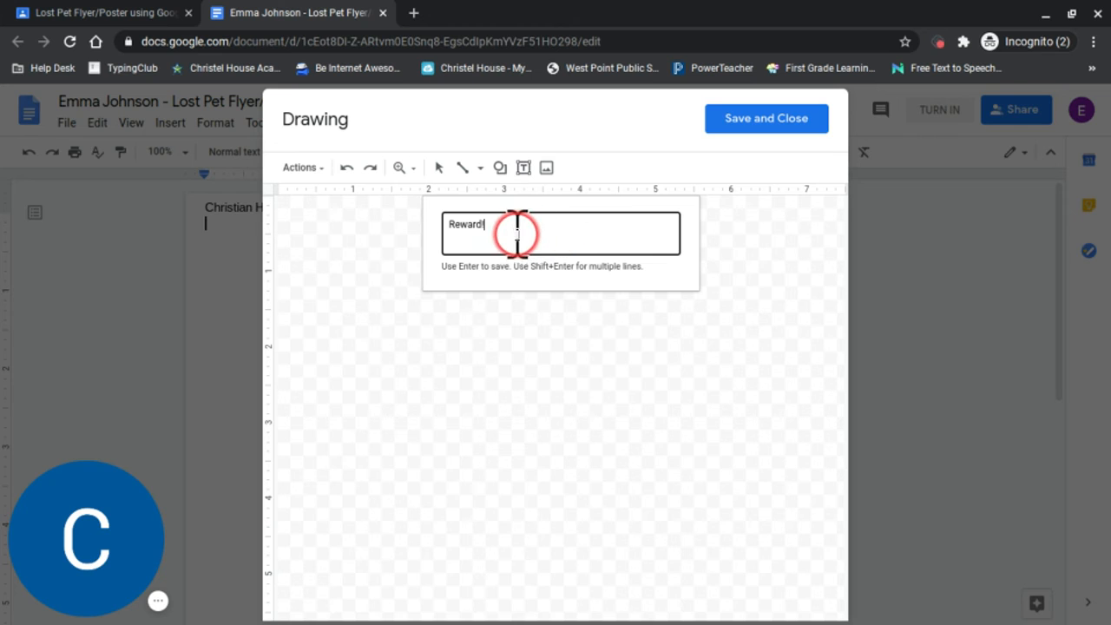
pyautogui.press('Return')
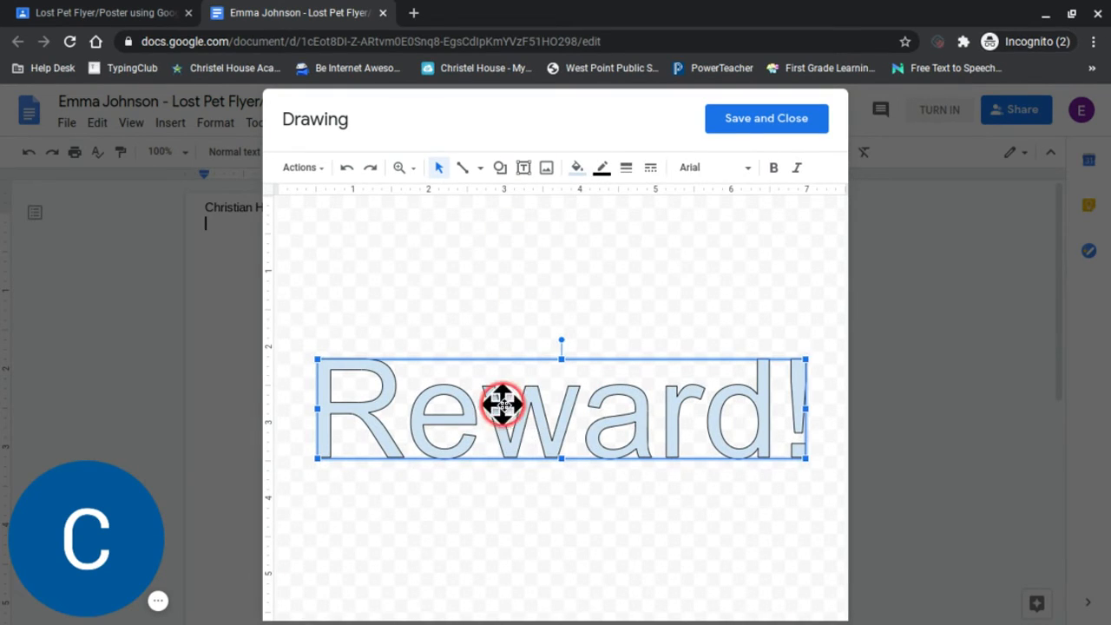
# Give the "Reward!" word art a black fill and a bright green border 2px thick.
pyautogui.click(573, 174)
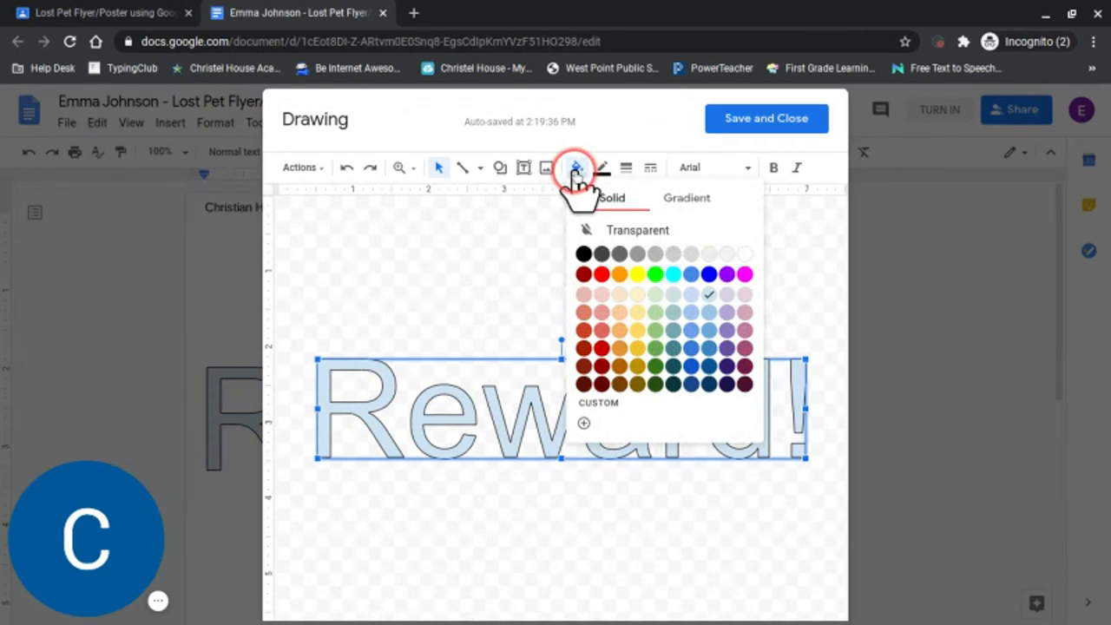
pyautogui.click(584, 255)
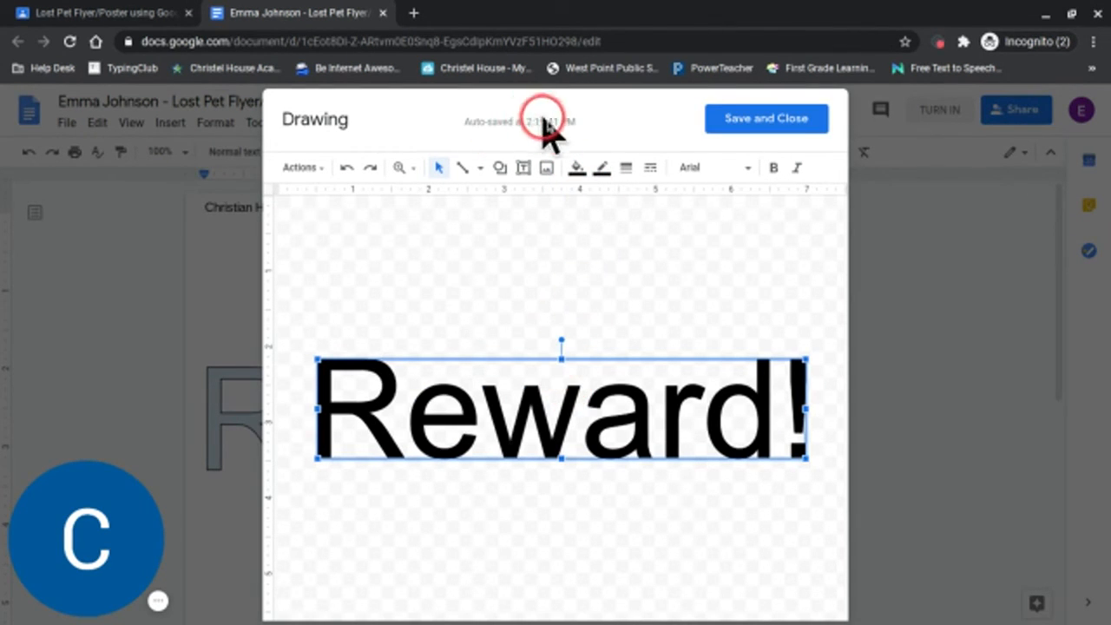
pyautogui.click(604, 171)
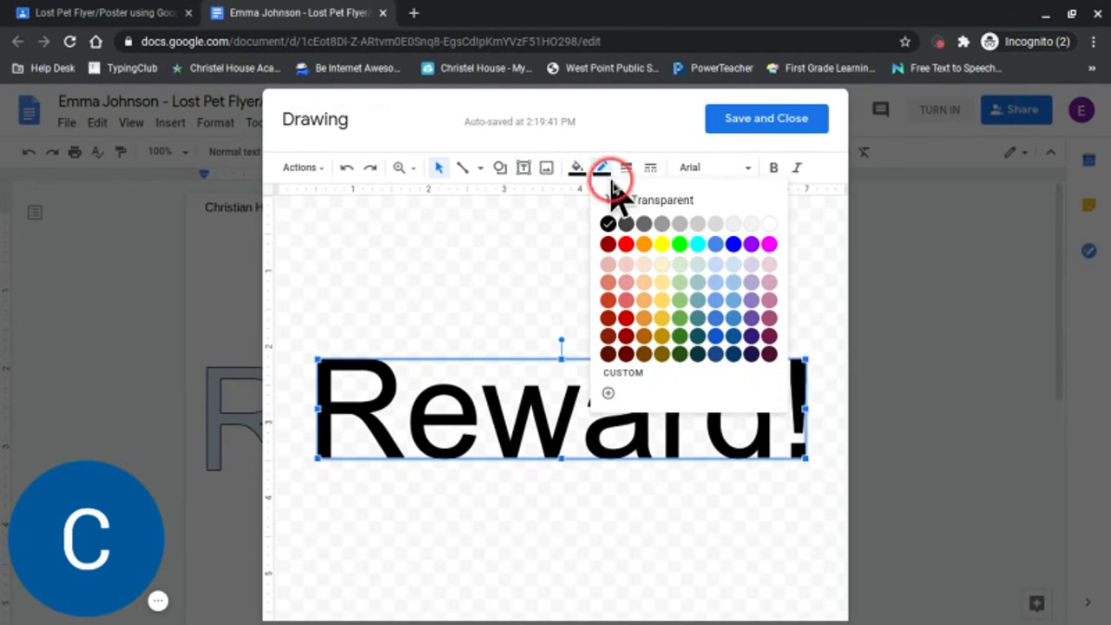
pyautogui.click(681, 247)
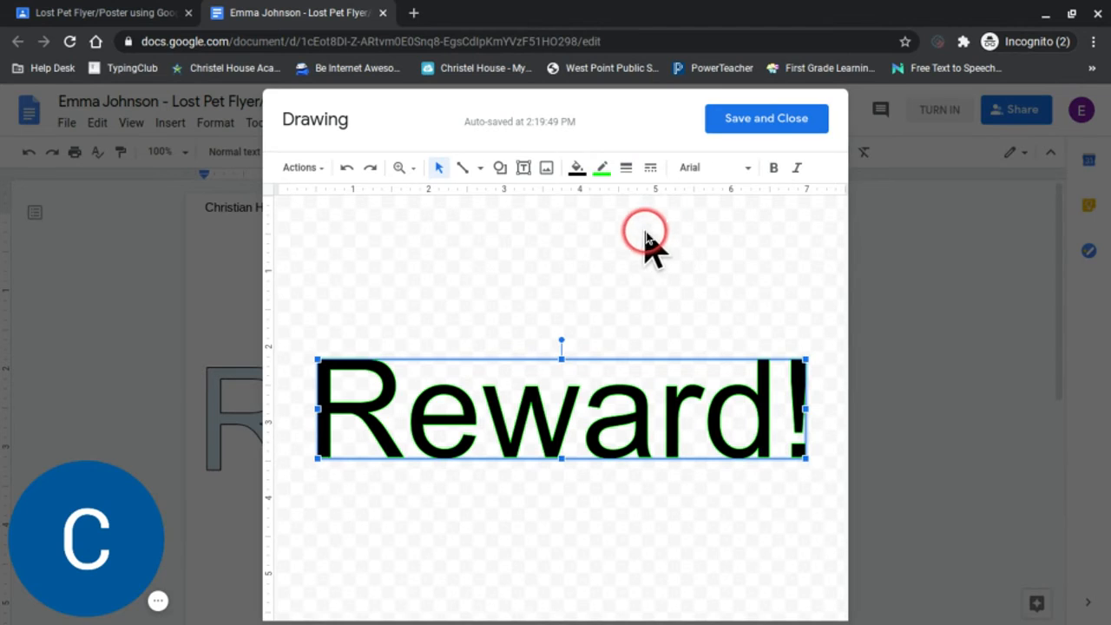
pyautogui.click(625, 169)
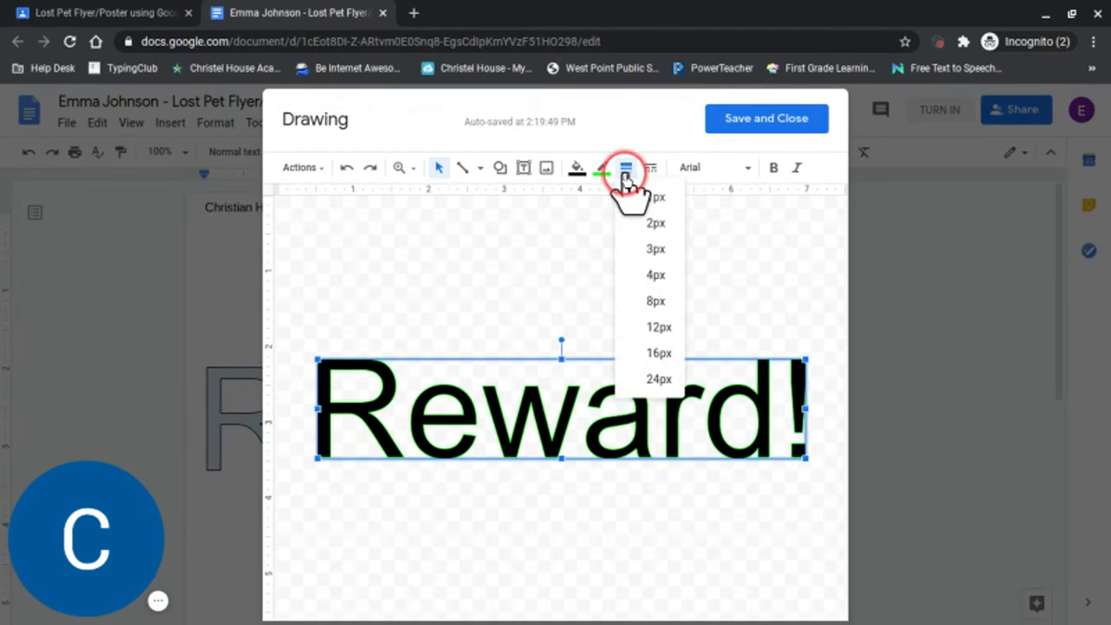
pyautogui.click(653, 223)
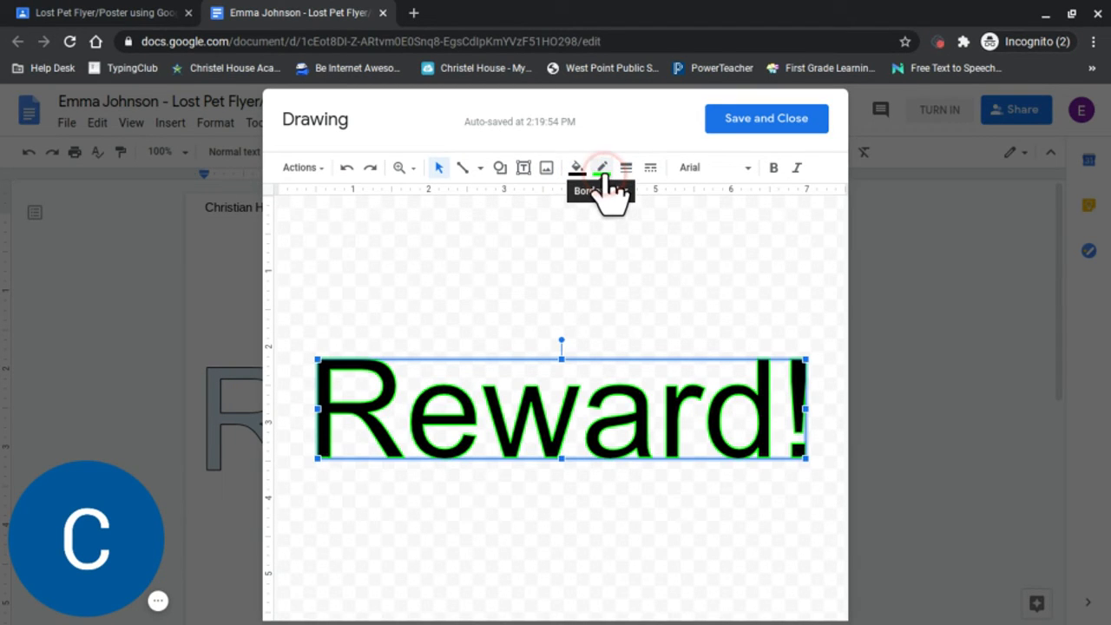
# Set the "Reward!" word art in italic Comic Sans MS, and save and close the drawing.
pyautogui.click(702, 170)
pyautogui.click(661, 261)
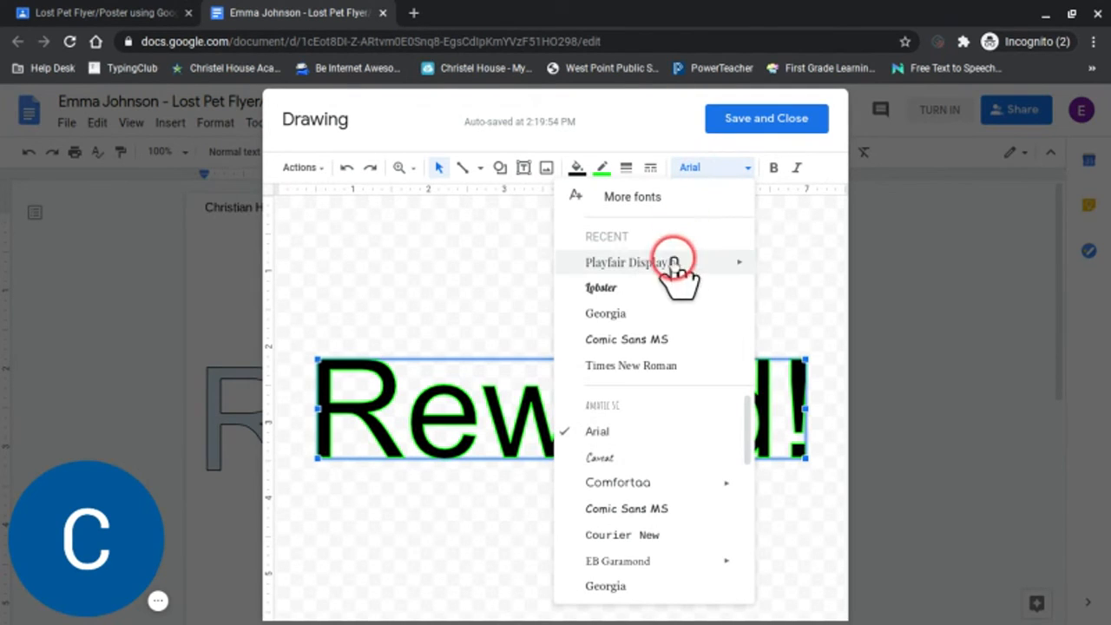
pyautogui.click(652, 341)
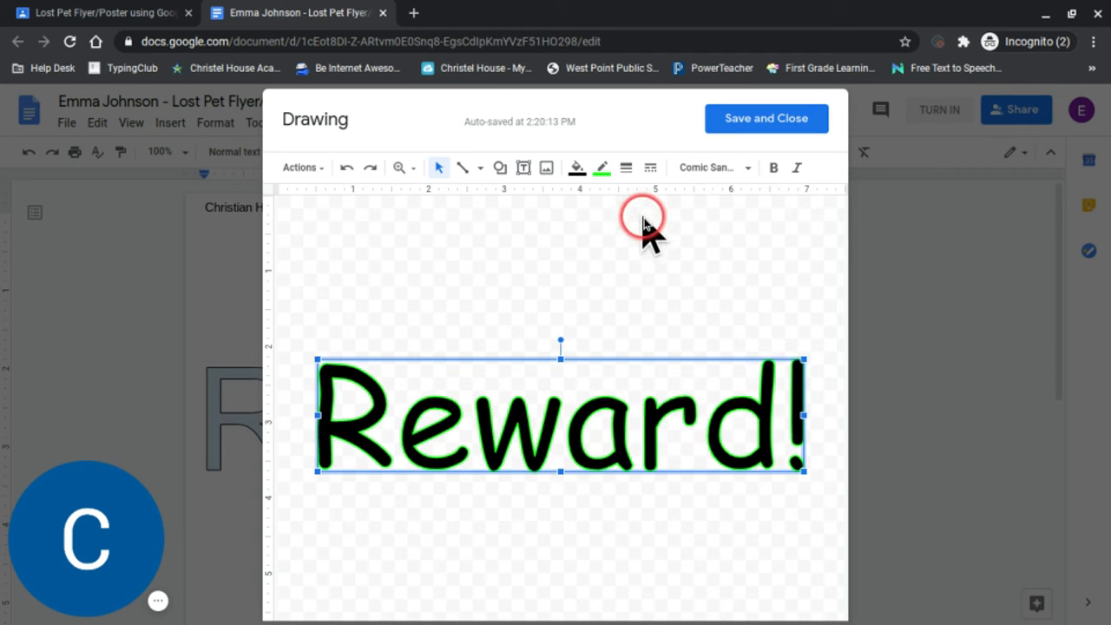
pyautogui.click(797, 168)
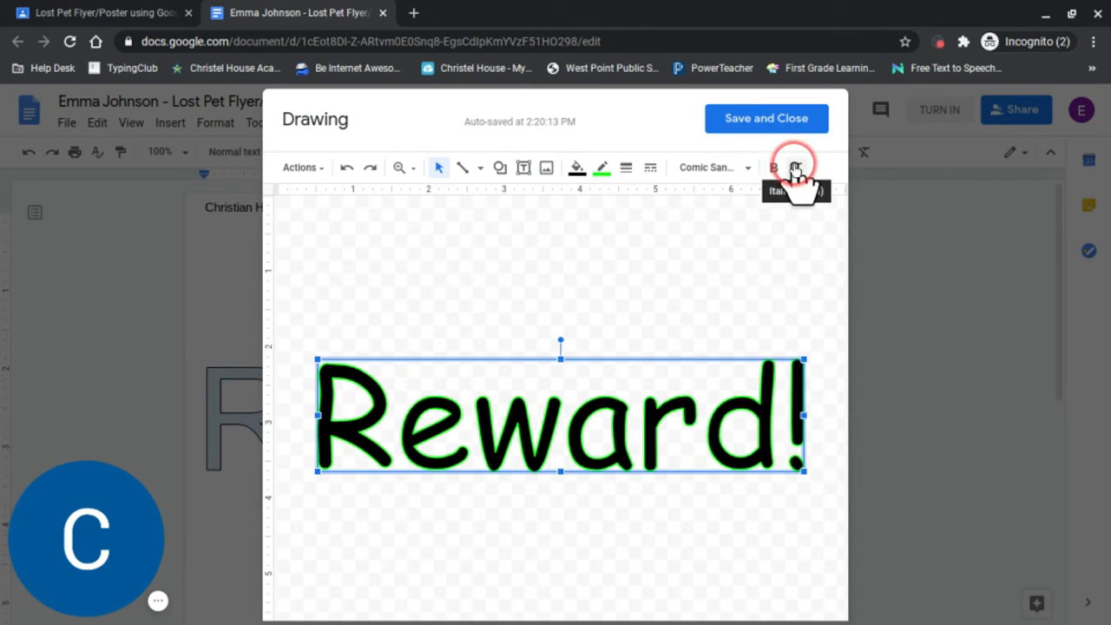
pyautogui.click(796, 169)
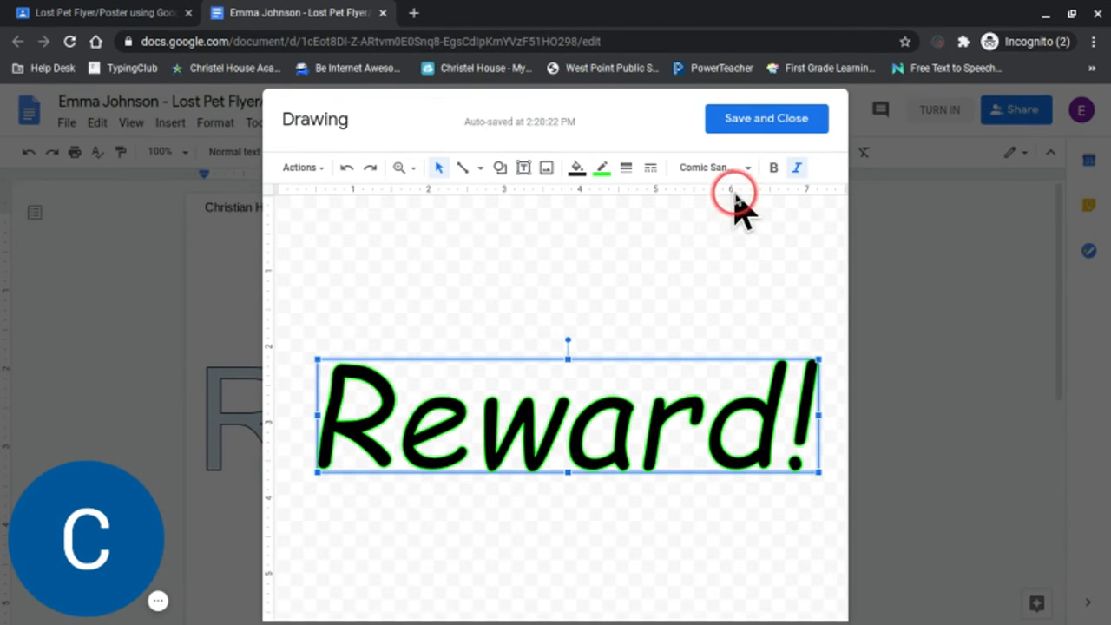
pyautogui.click(735, 121)
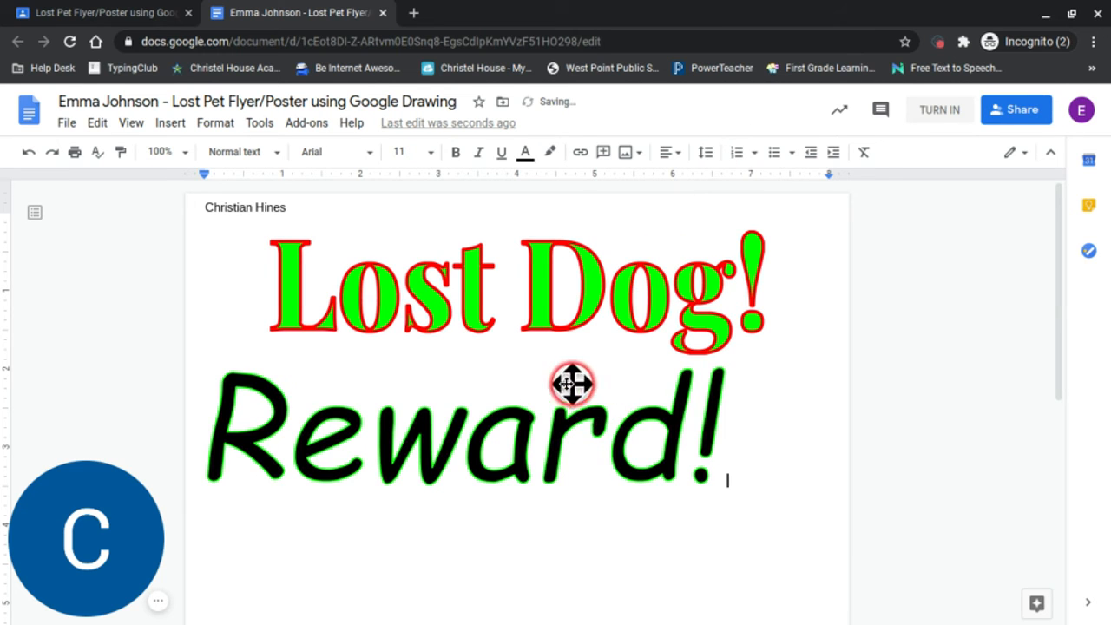
# Shrink the "Reward!" drawing proportionally to about 4.5 inches wide.
pyautogui.click(401, 434)
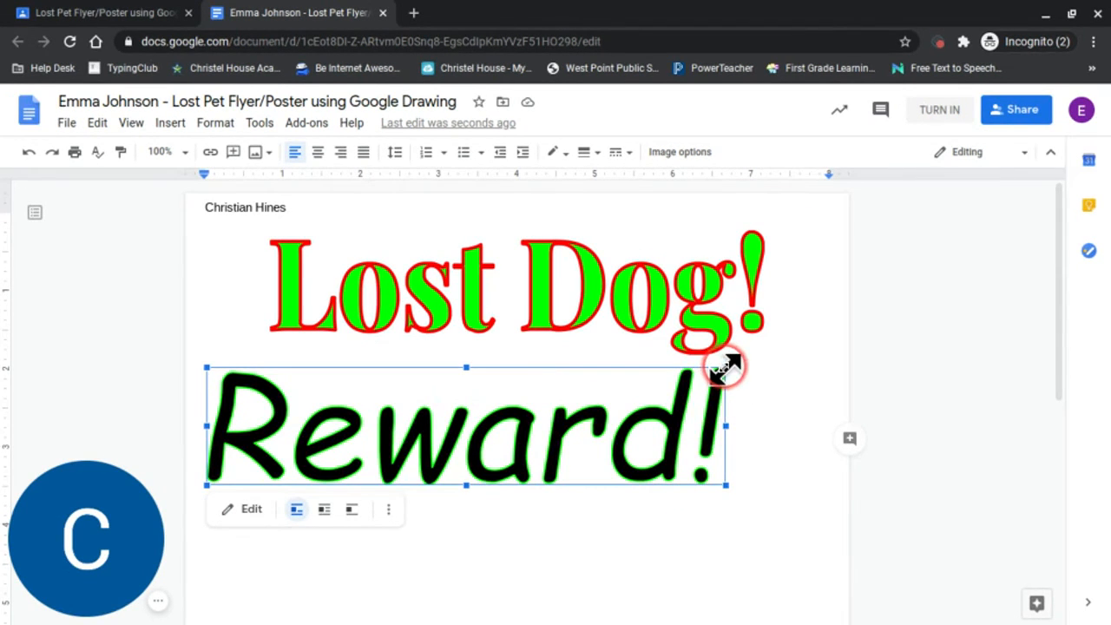
pyautogui.click(728, 485)
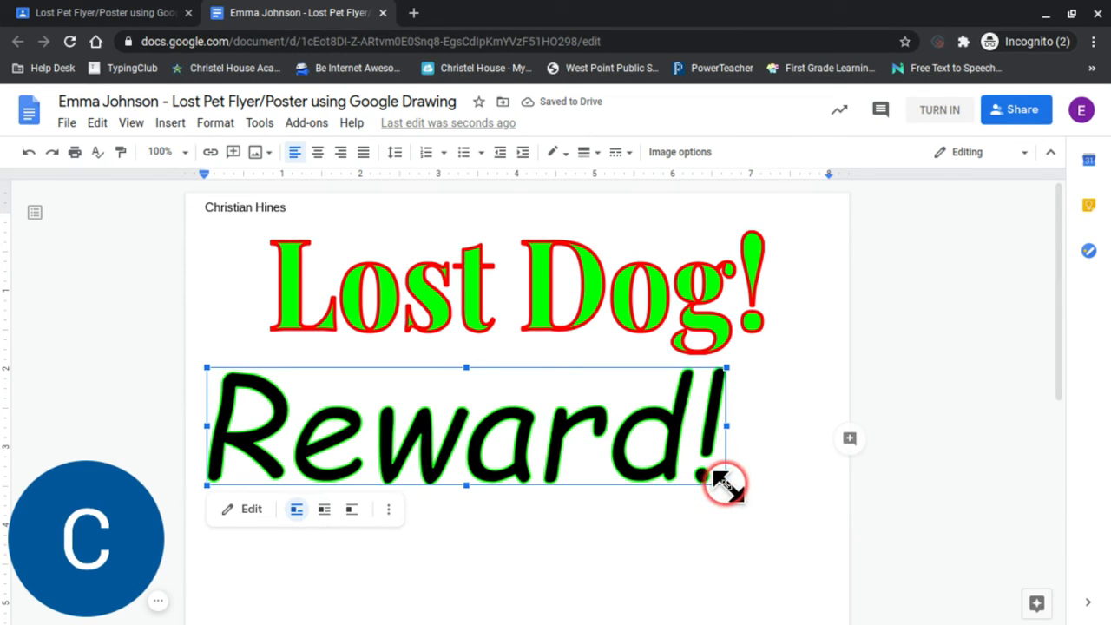
pyautogui.moveTo(727, 485); pyautogui.dragTo(550, 434)
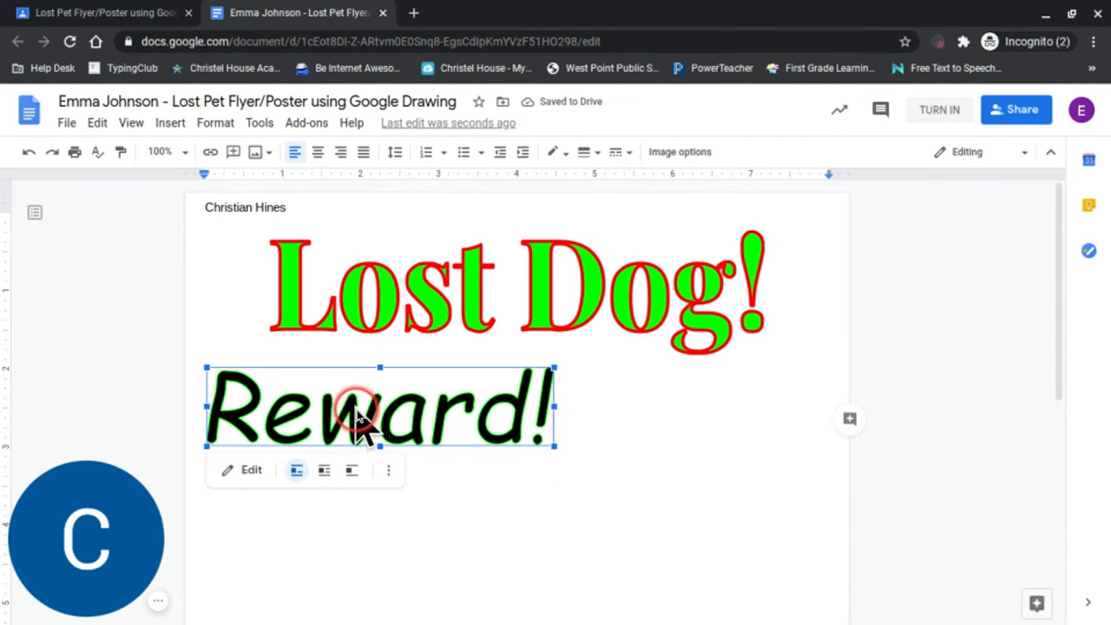
# Set the "Reward!" drawing to wrap text and center it horizontally on the page just below "Lost Dog!".
pyautogui.click(323, 473)
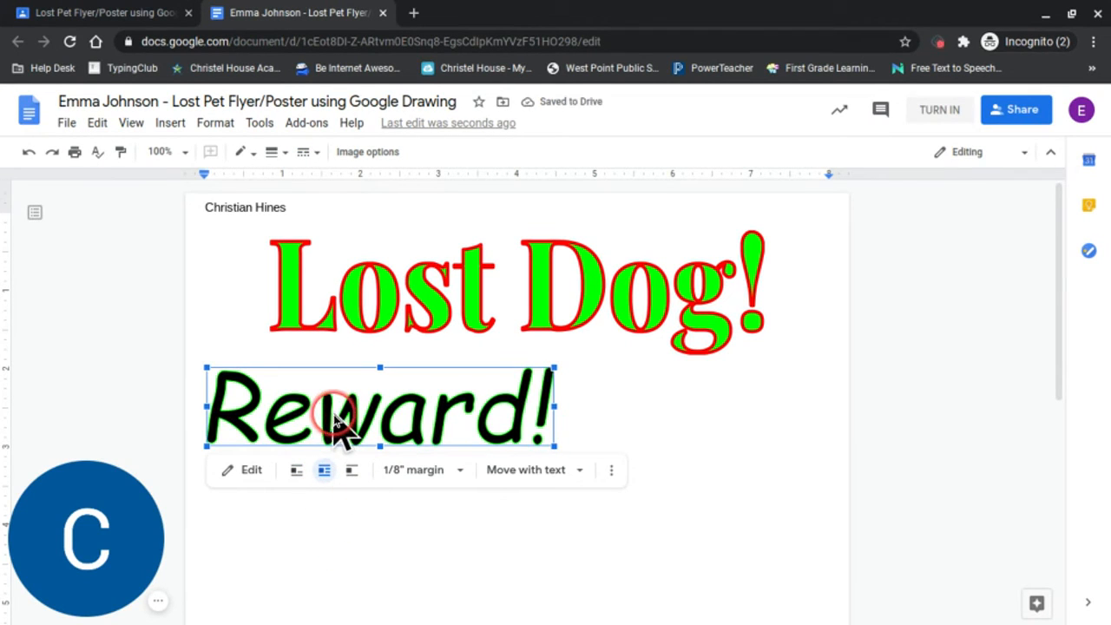
pyautogui.moveTo(340, 424); pyautogui.dragTo(476, 401)
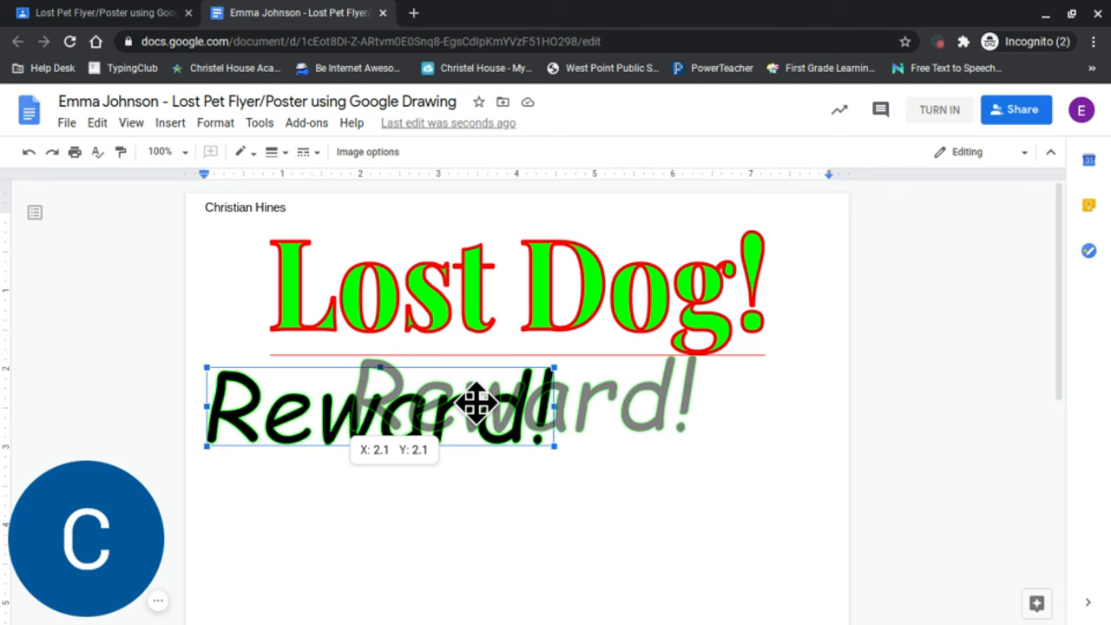
pyautogui.moveTo(477, 401)
pyautogui.mouseDown()
pyautogui.moveTo(447, 400)
pyautogui.moveTo(469, 408)
pyautogui.mouseUp()
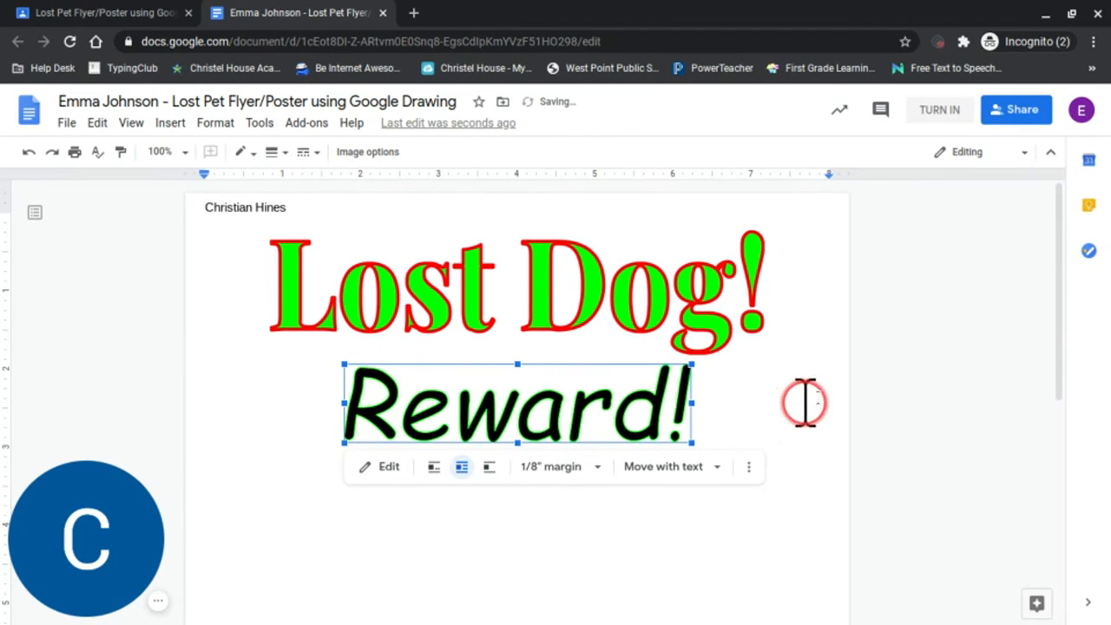
pyautogui.click(768, 386)
# Review the flyer page, check the sample and criteria checklist in the Google Classroom PDF, and return to the Google Docs document.
pyautogui.scroll(-1, 742, 381)
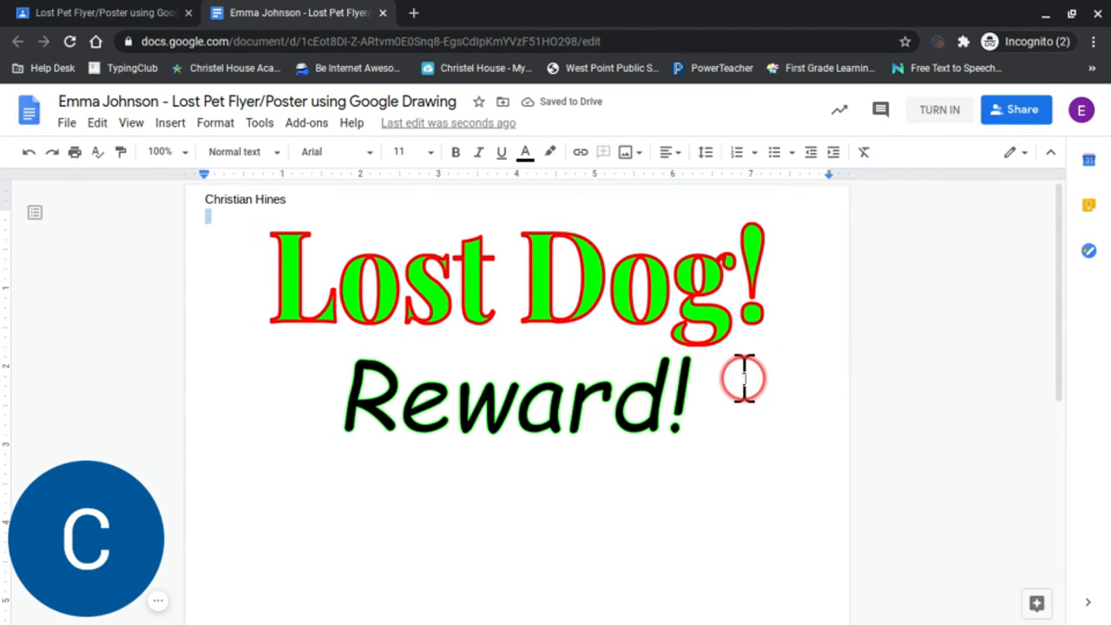
pyautogui.scroll(-3, 743, 379)
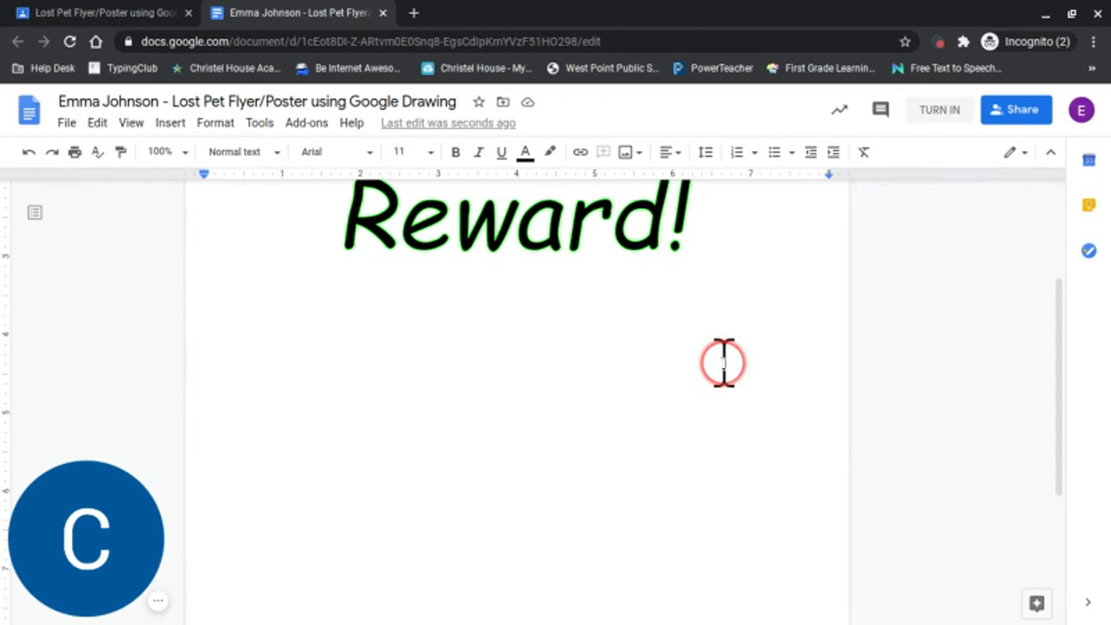
pyautogui.scroll(3, 666, 395)
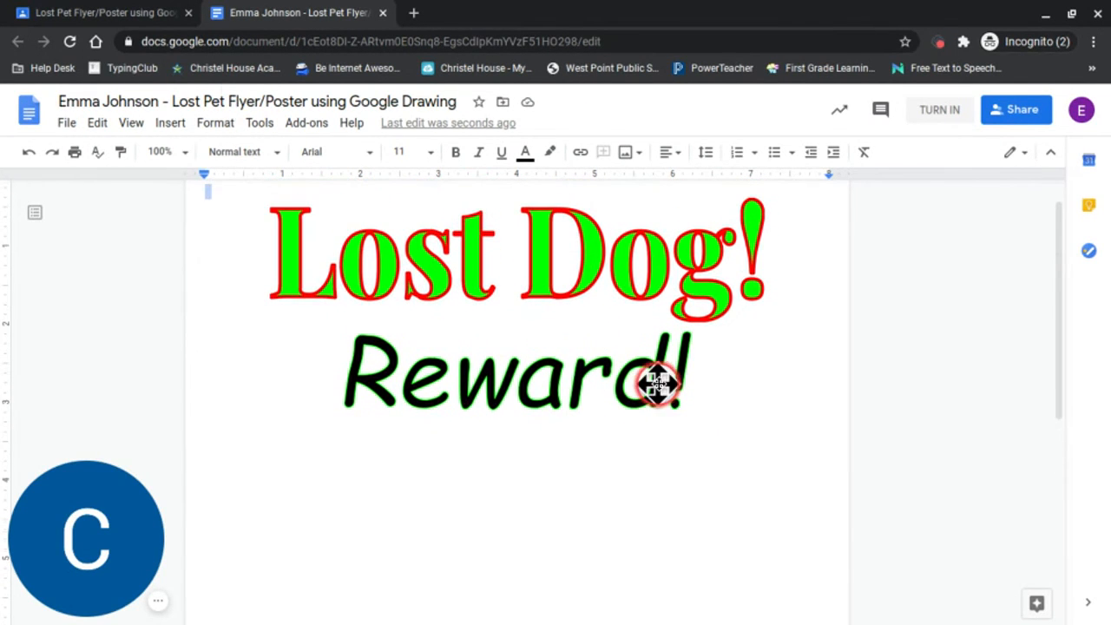
pyautogui.click(122, 14)
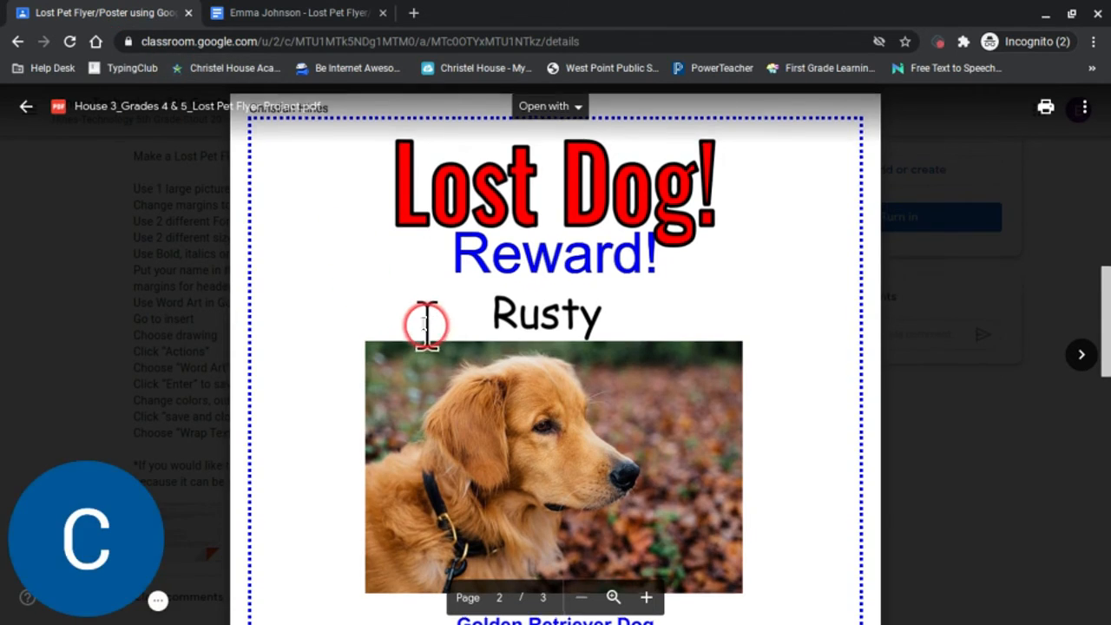
pyautogui.scroll(10, 425, 325)
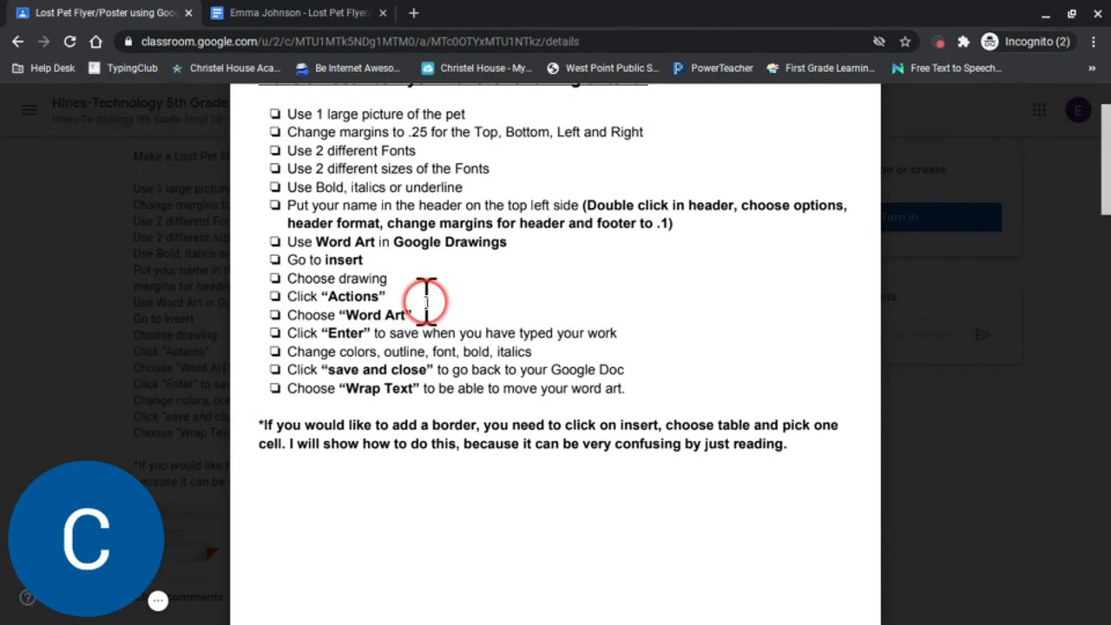
pyautogui.click(312, 14)
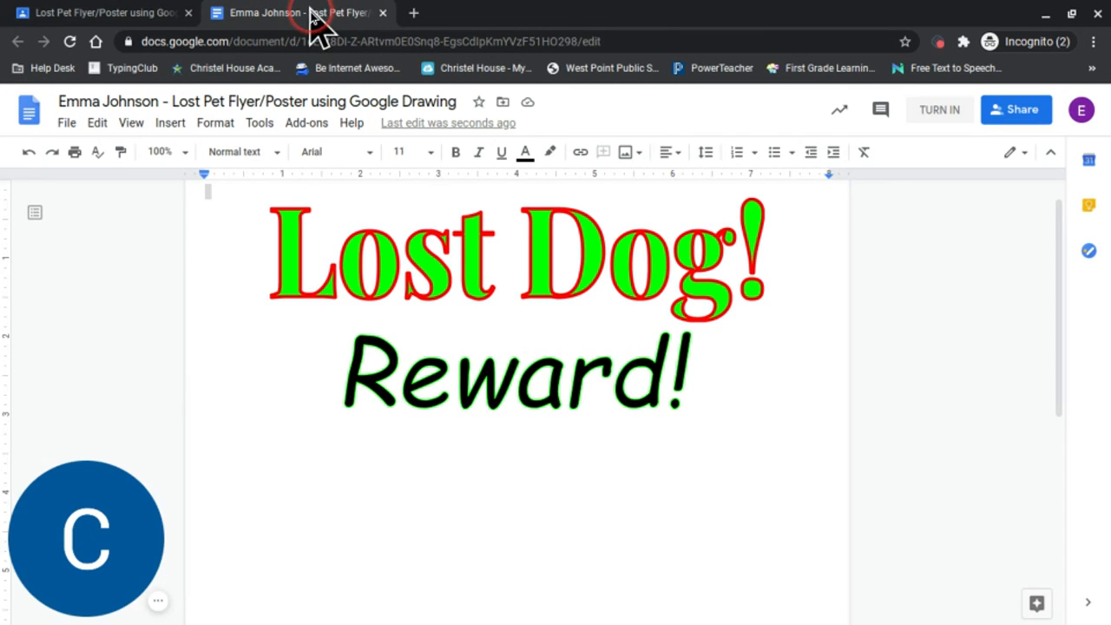
# Change the fill of the "Lost Dog!" word art to solid cornflower blue, and save and close the drawing.
pyautogui.doubleClick(453, 260)
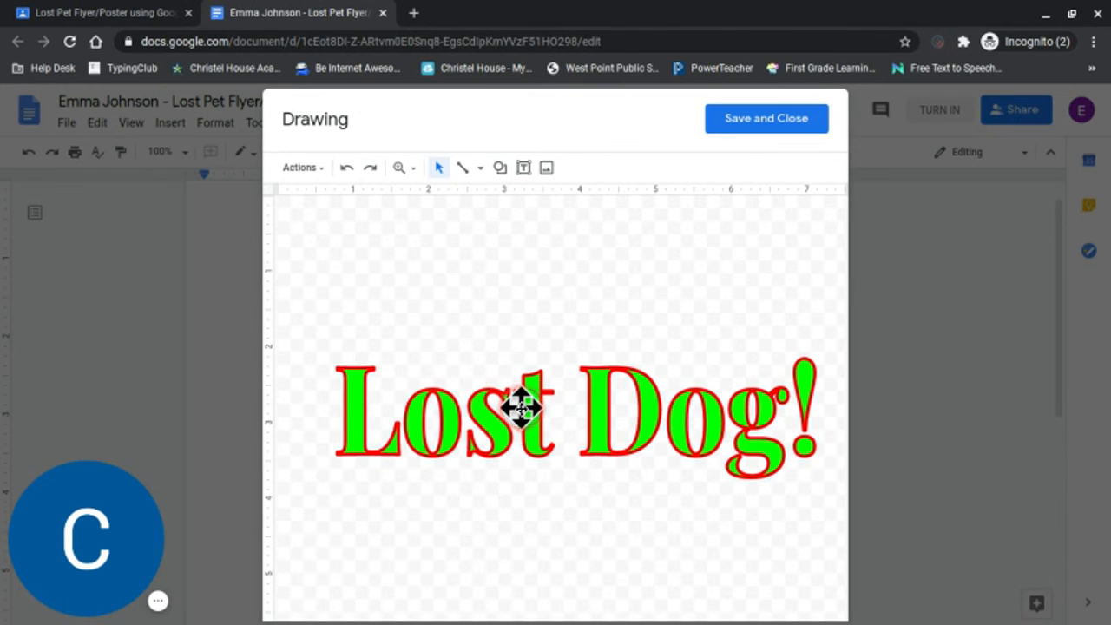
pyautogui.click(520, 406)
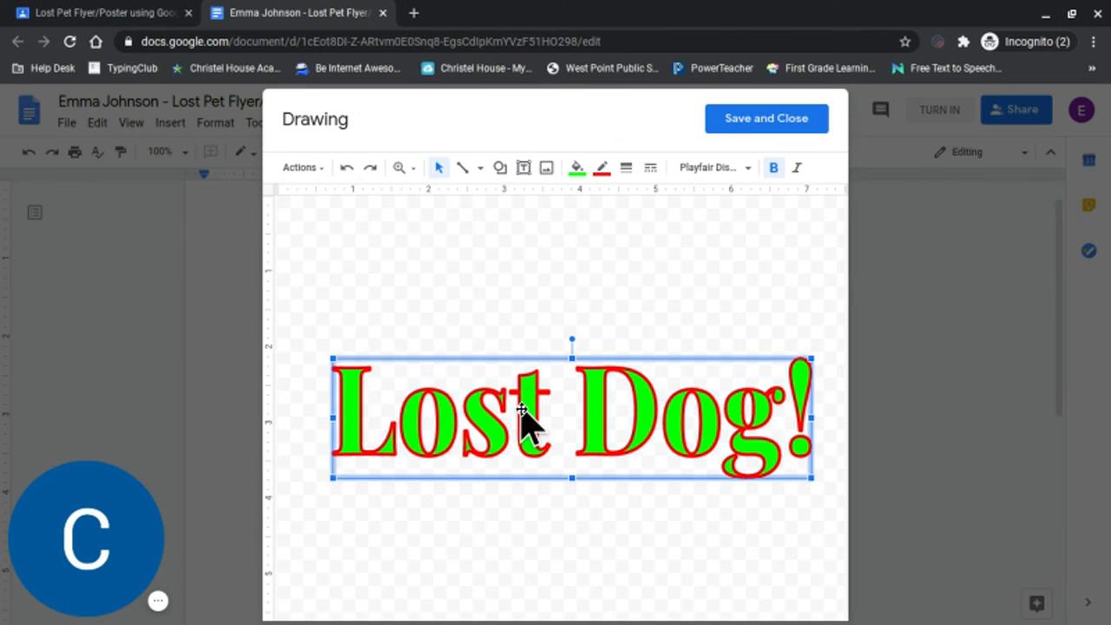
pyautogui.click(576, 170)
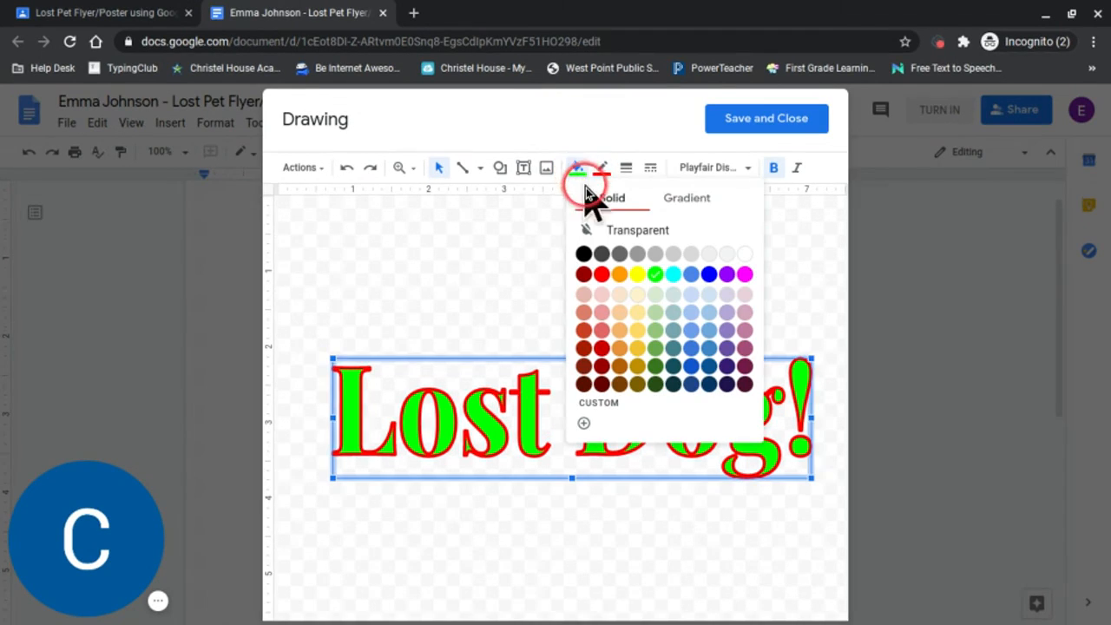
pyautogui.click(691, 275)
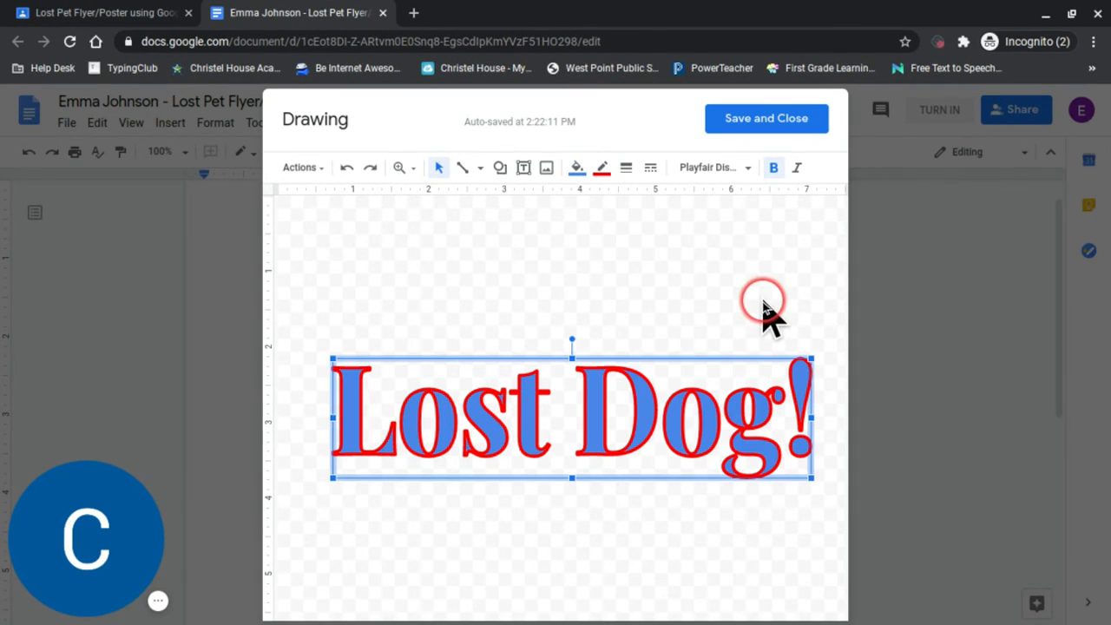
pyautogui.click(779, 121)
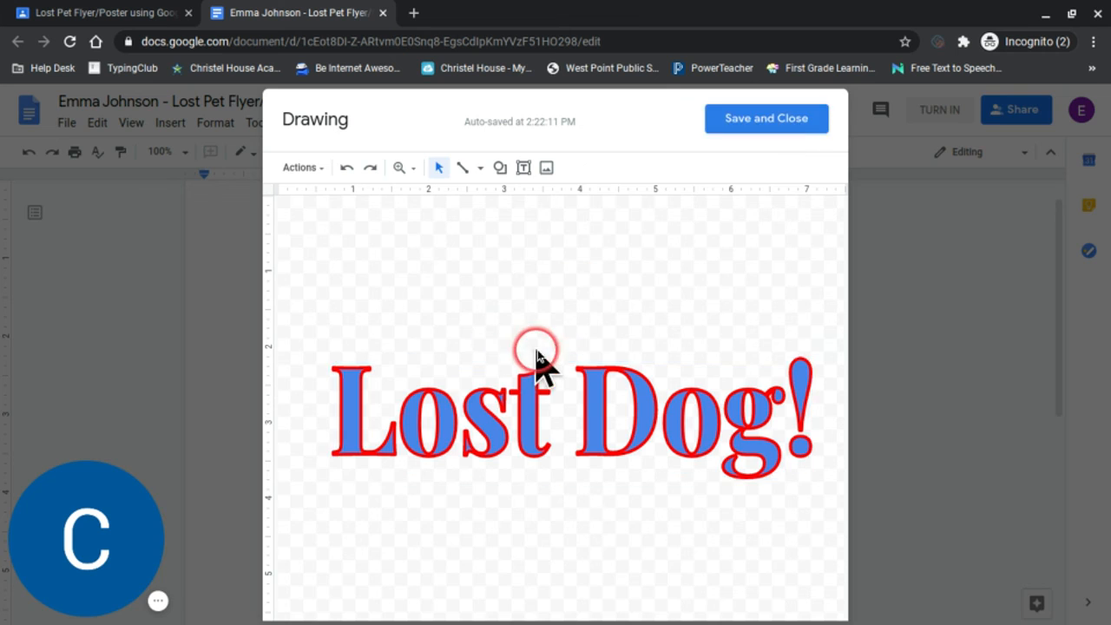
pyautogui.click(160, 603)
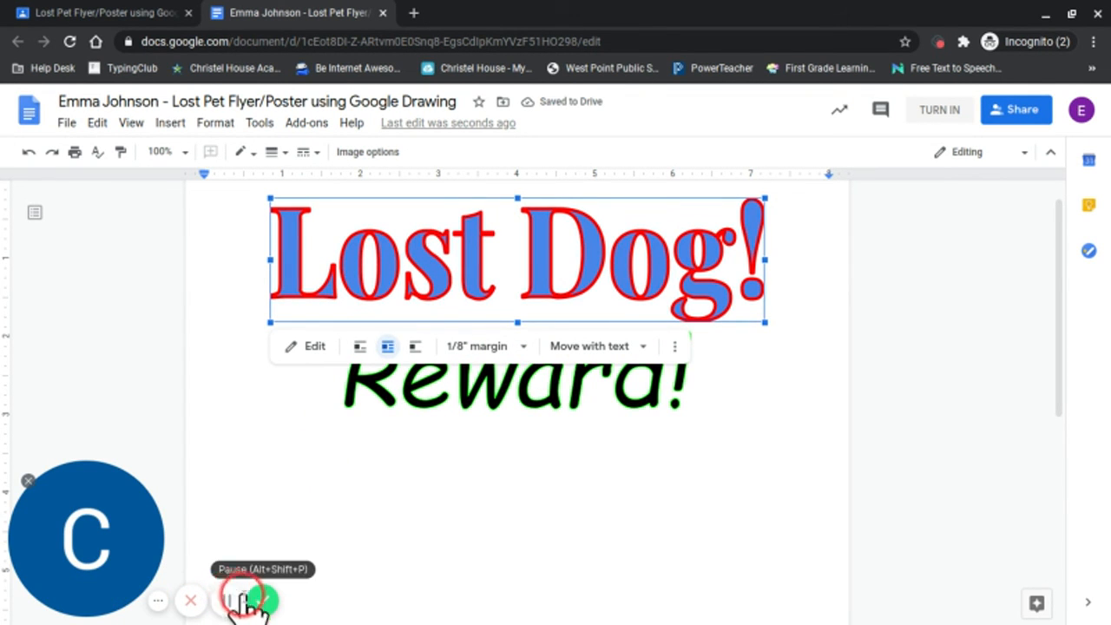